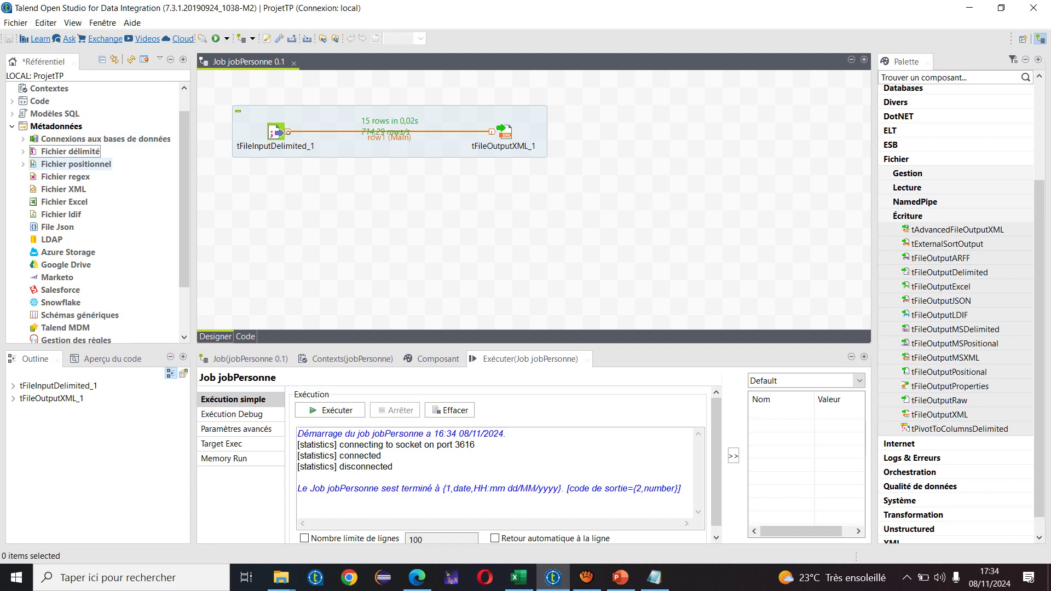
Create a positional file metadata entry named nationnalite, leaving its purpose and description empty, and continue to the file settings
right_click(72, 164)
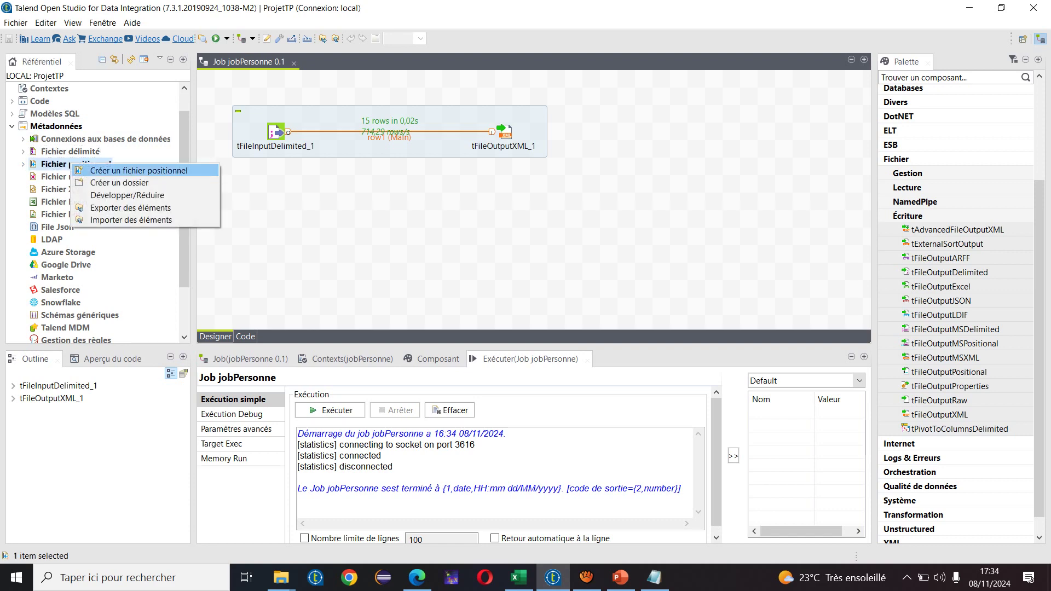
left_click(139, 170)
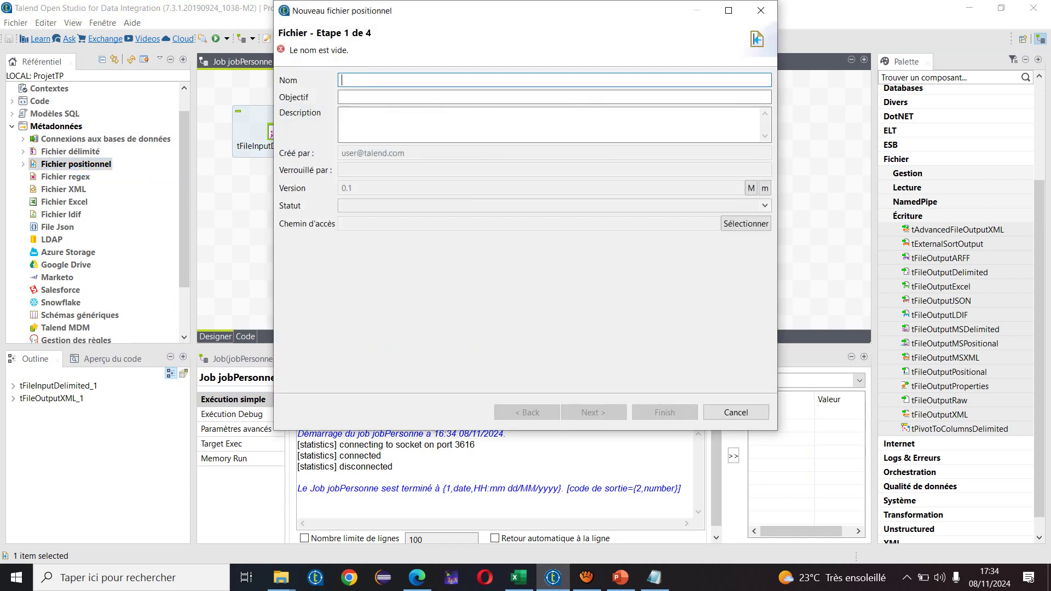
type("natio")
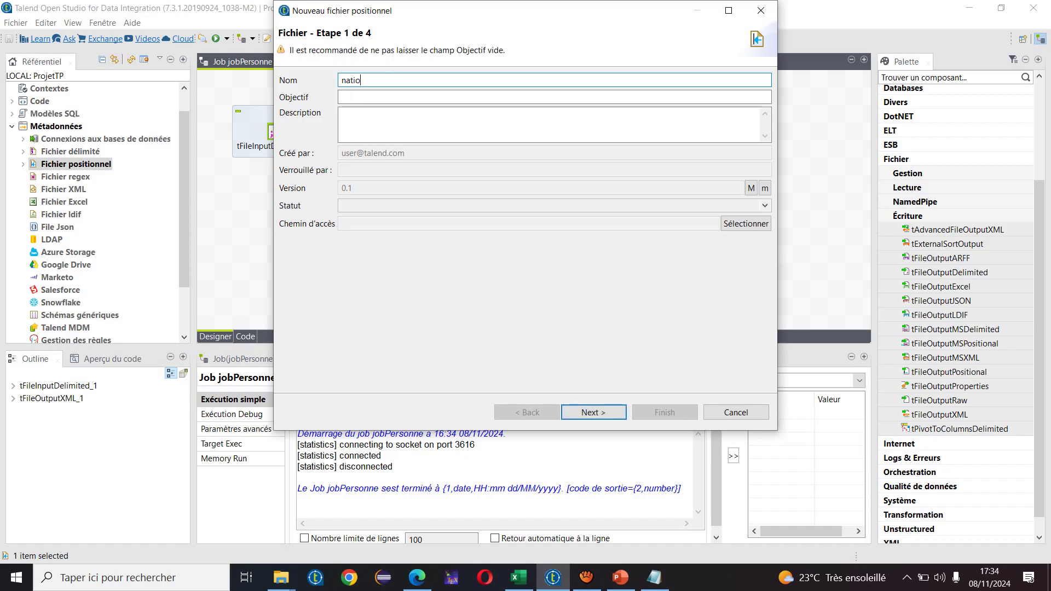
type("nnalité")
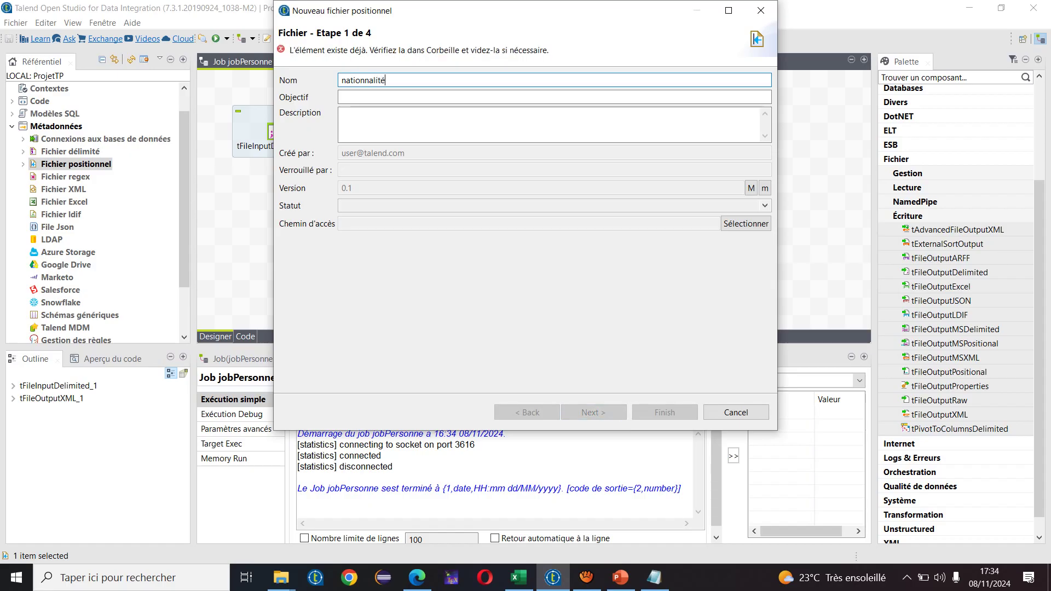
key("BackSpace")
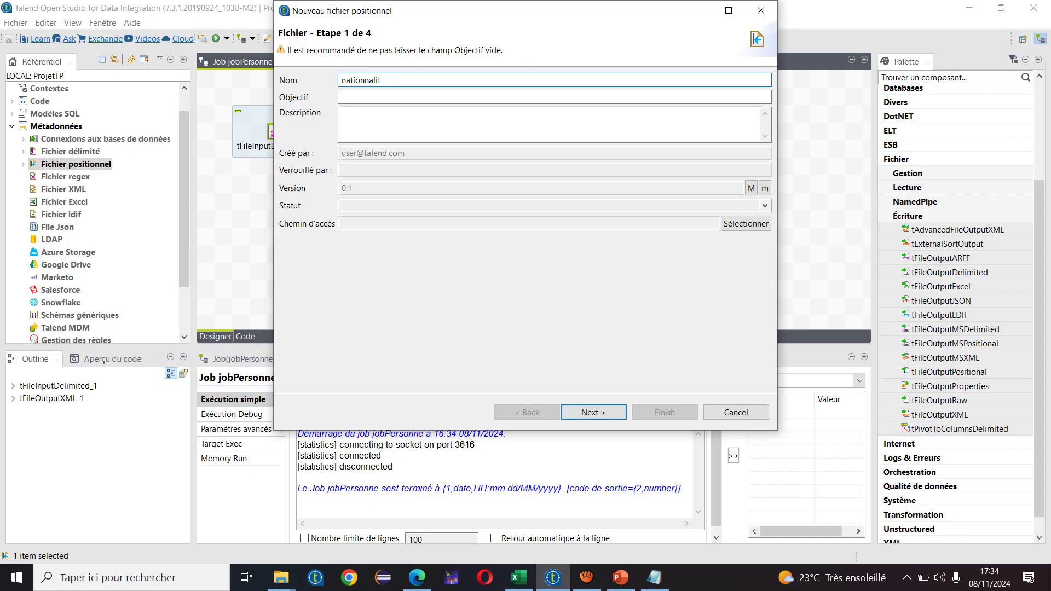
type("e")
left_click(342, 97)
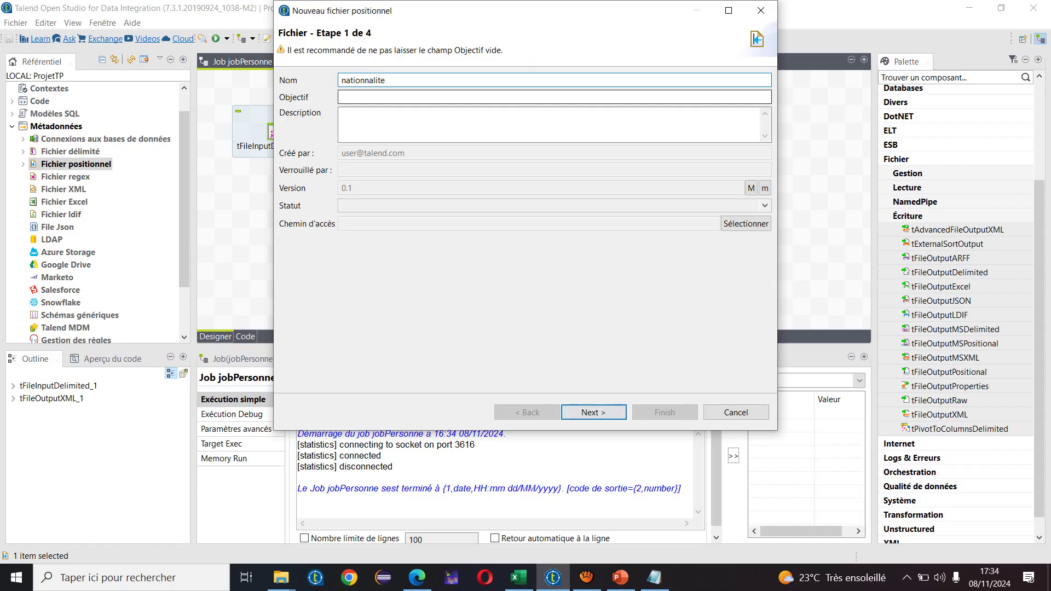
left_click(345, 114)
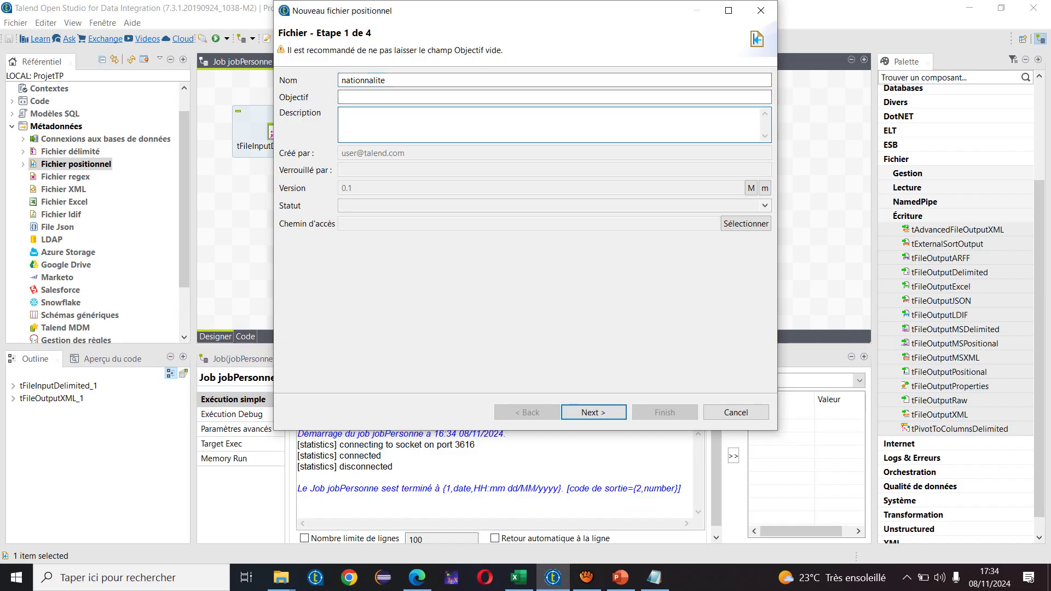
key("Return")
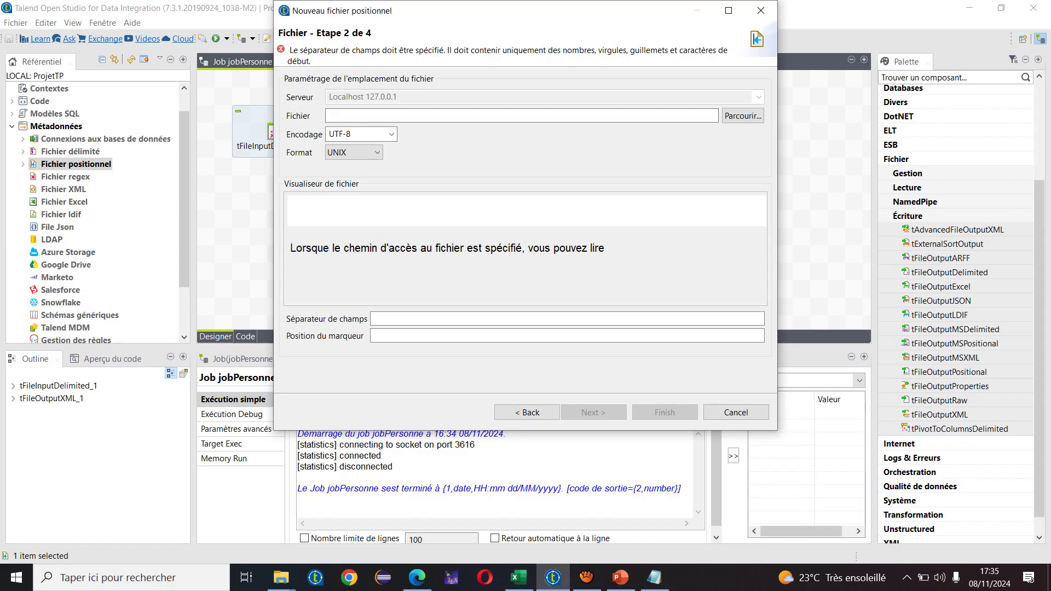
Choose nationnalité.txt from the Atelier Talend folder as the metadata's source file
key("Tab")
key("space")
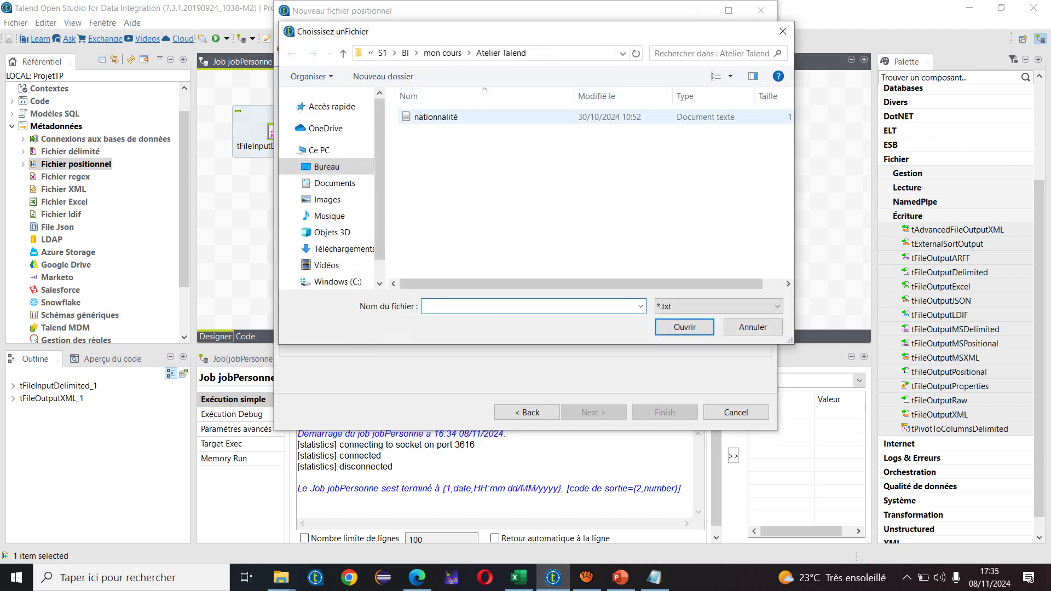
double_click(436, 117)
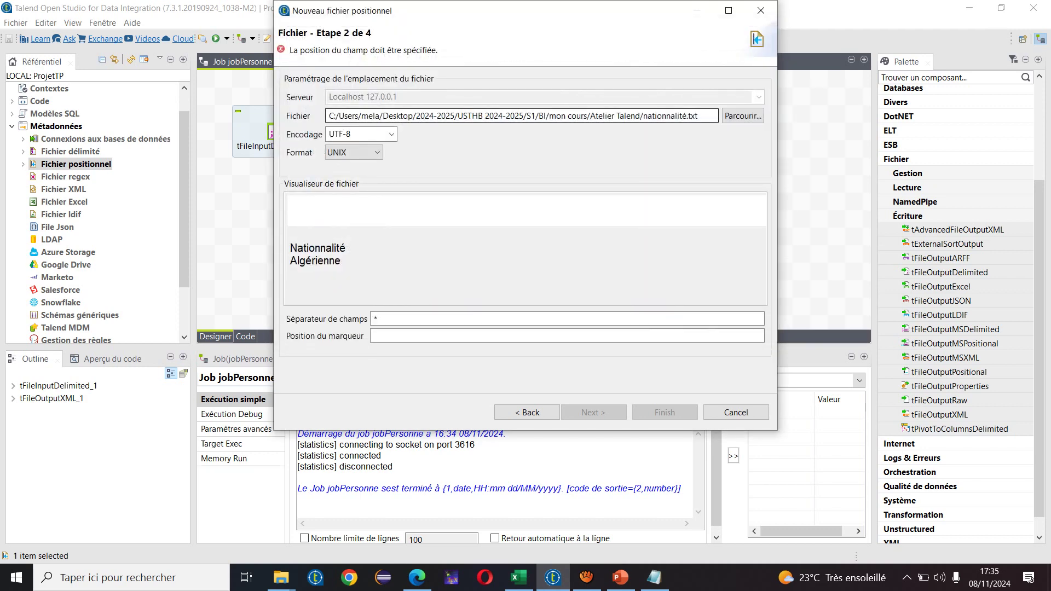
Keep the file encoding at UTF-8 and set the file format to WINDOWS
key("Tab")
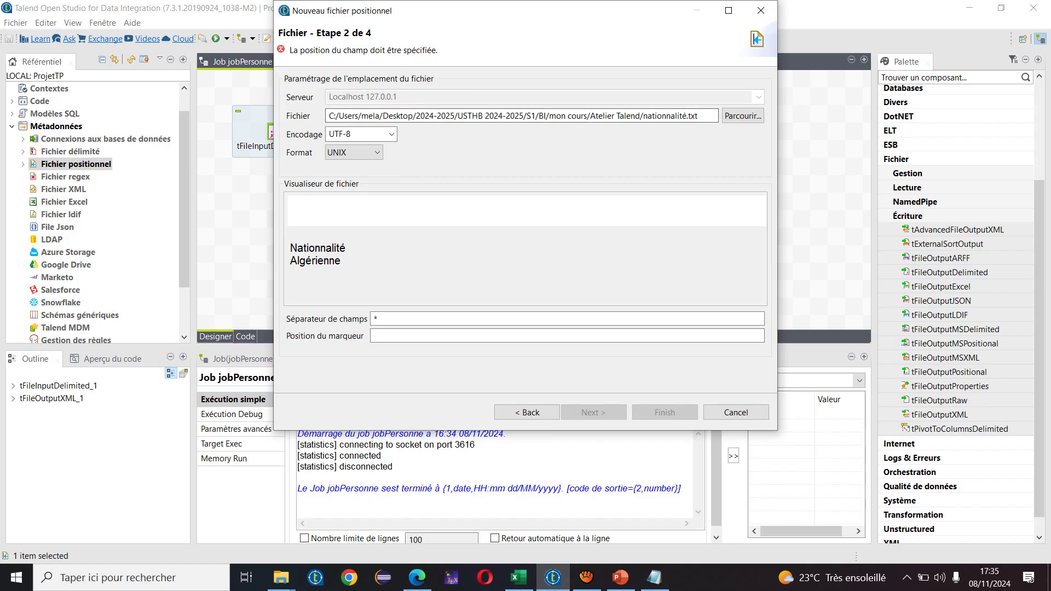
key("alt+Down")
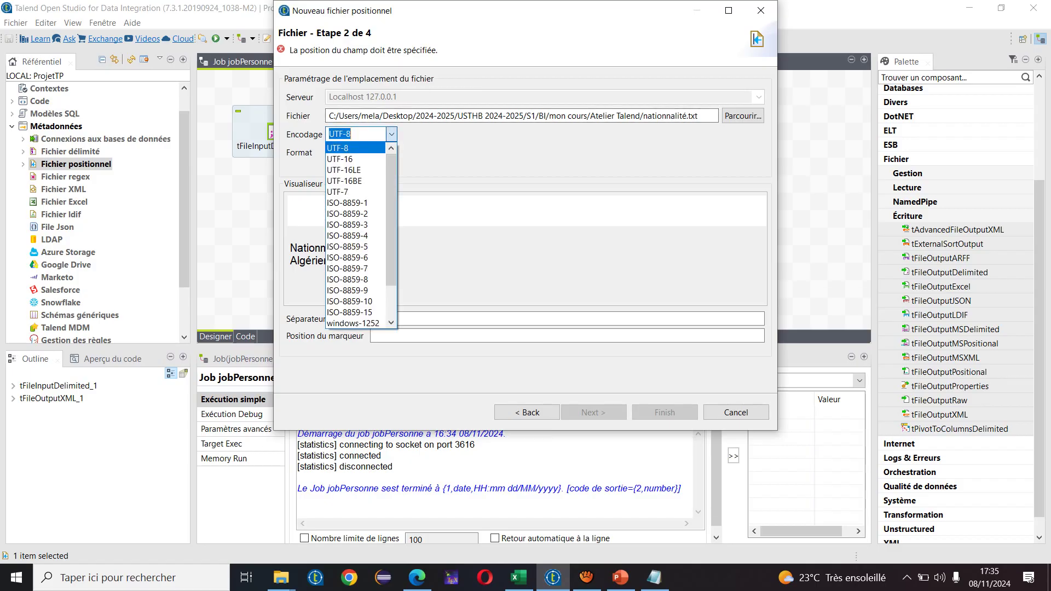
key("Return")
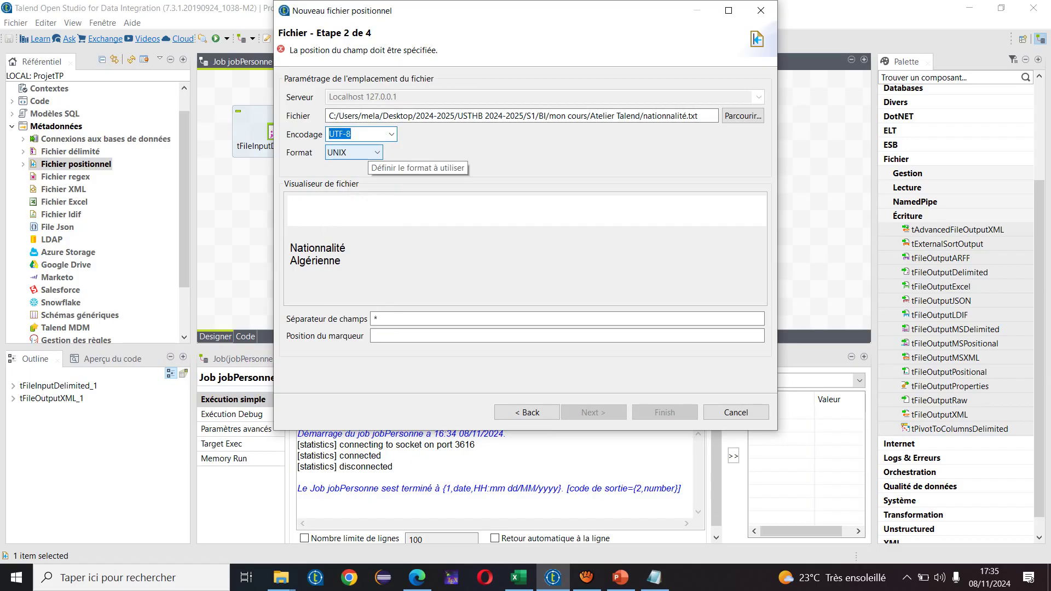
key("Tab")
key("alt+Down")
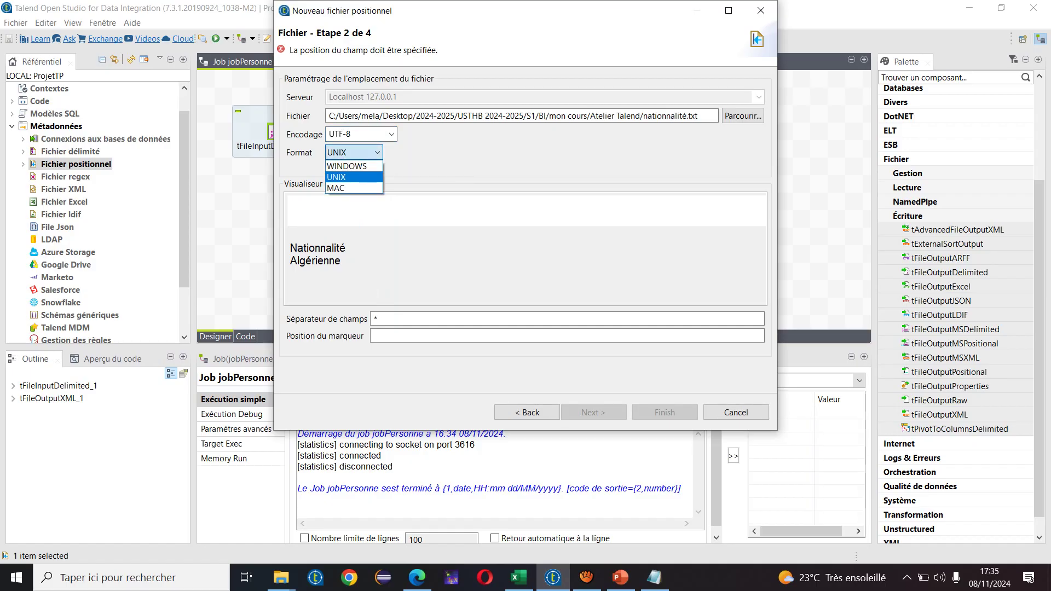
key("Up")
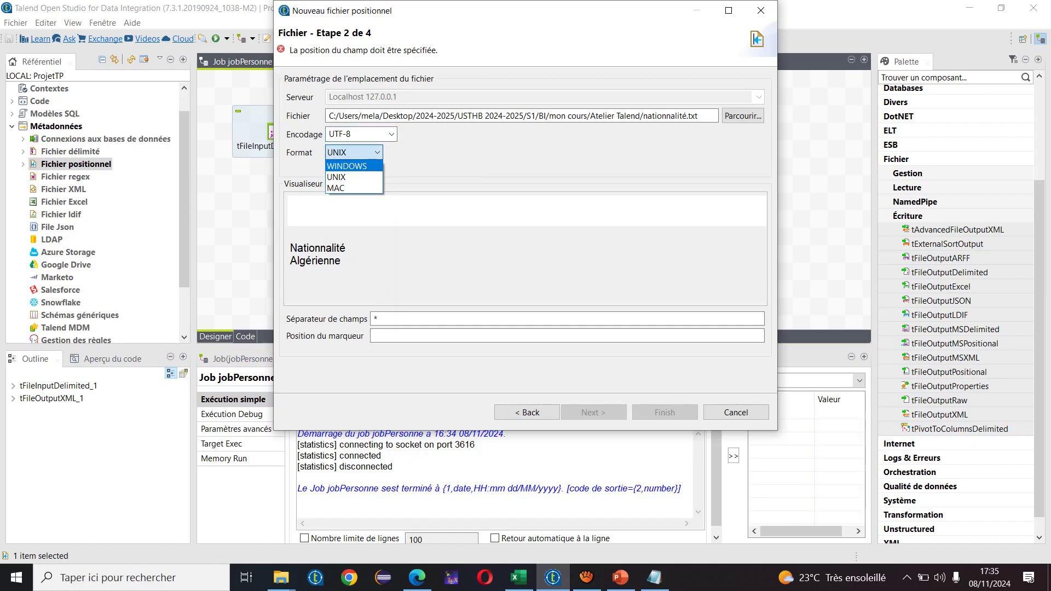
key("Return")
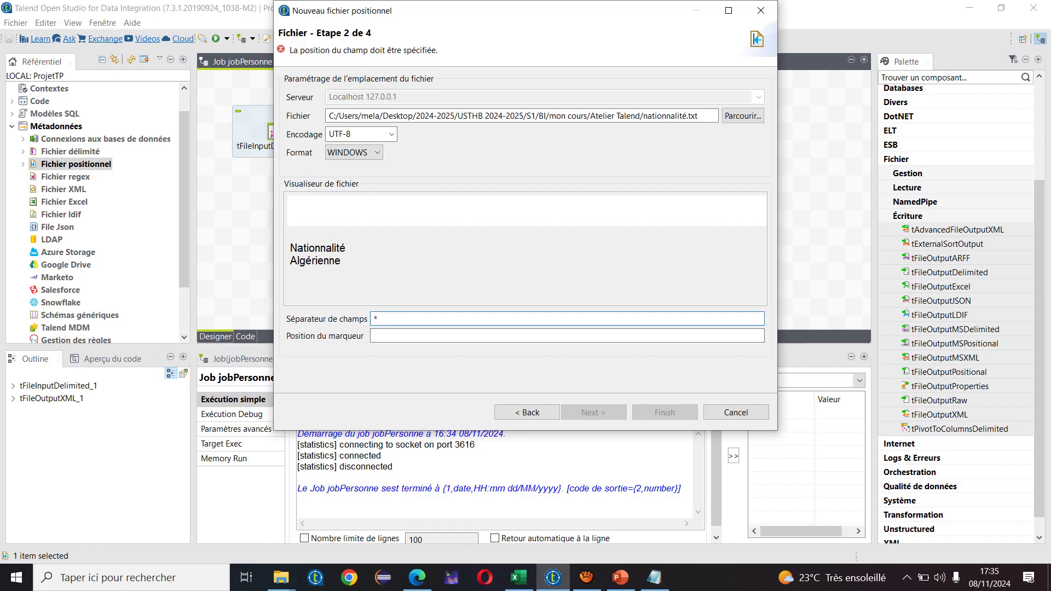
Set the positional field separator to 12 and continue to the parsing settings
double_click(375, 319)
type("10")
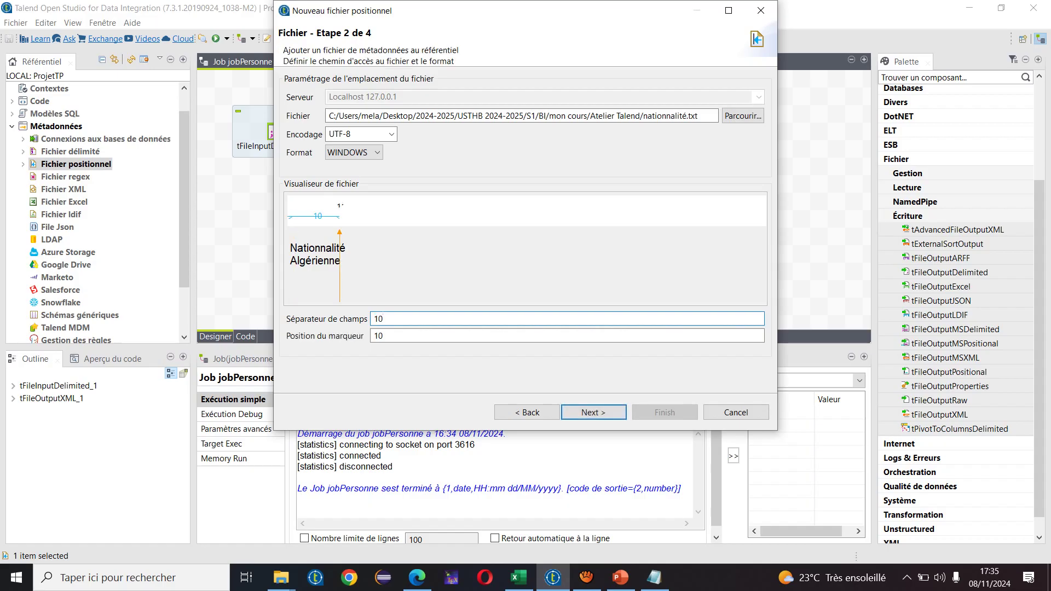
key("BackSpace")
type("2")
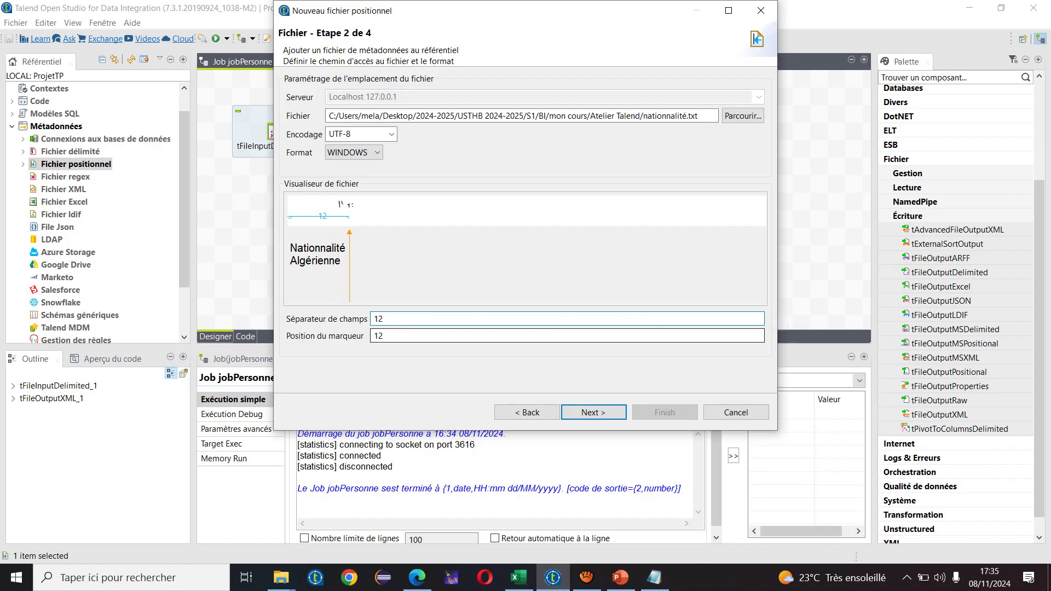
key("Return")
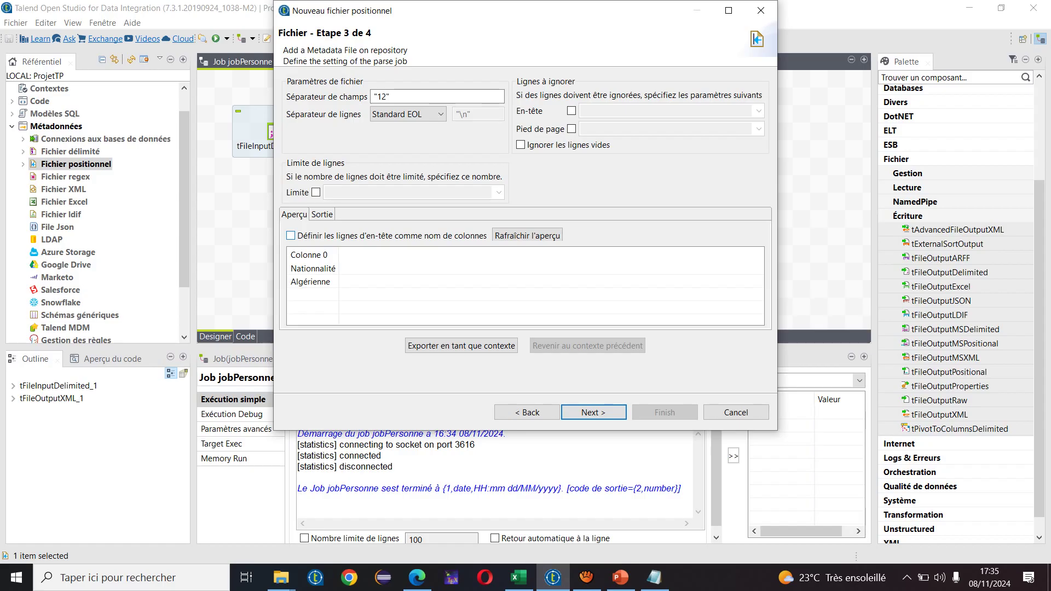
Use the header row as column names and finish the metadata entry with the schema name metadata
left_click(290, 236)
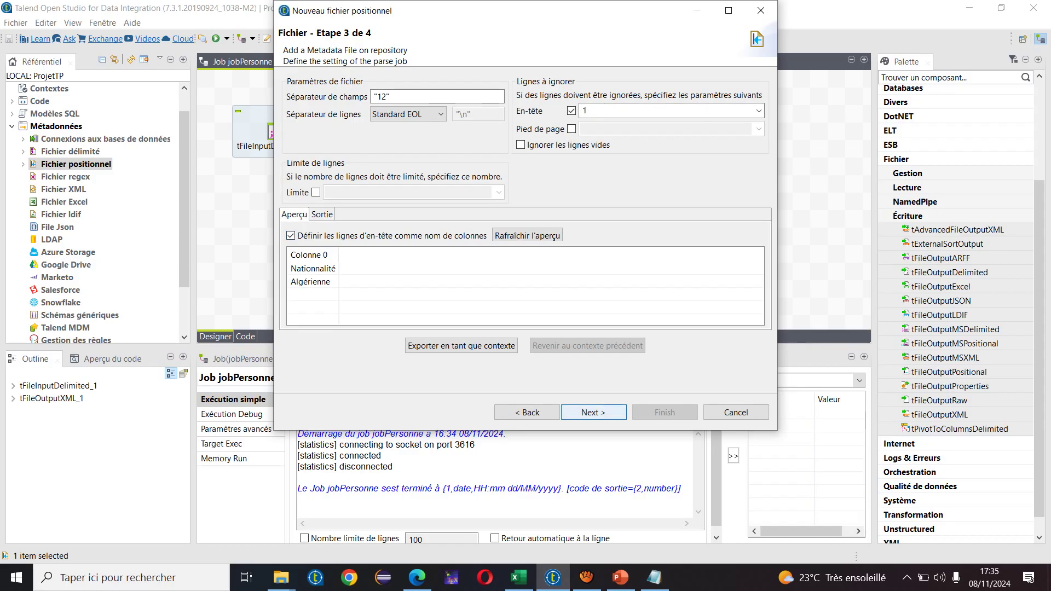
left_click(593, 412)
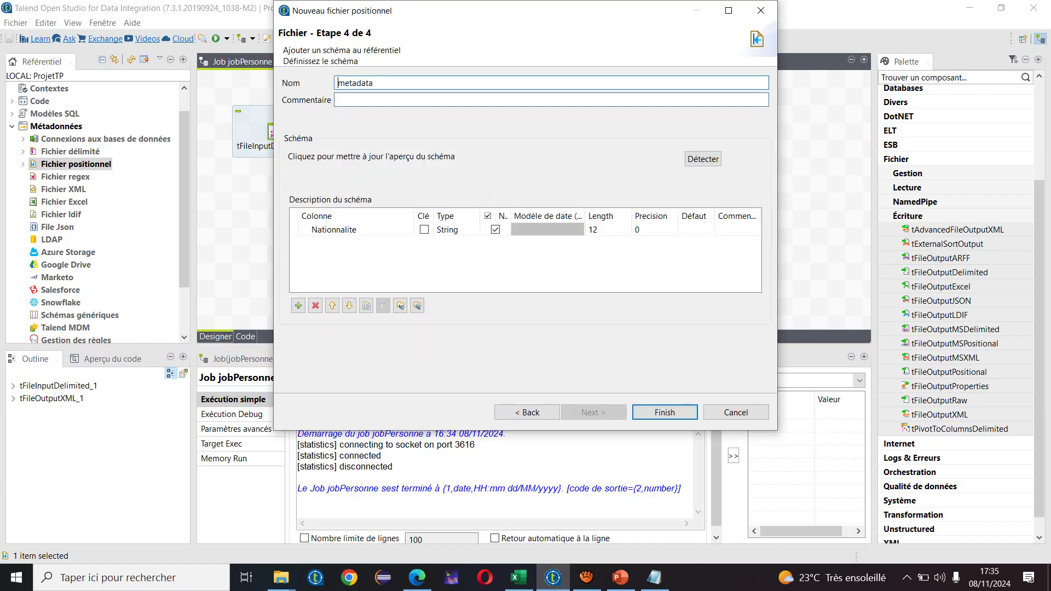
left_click(338, 83)
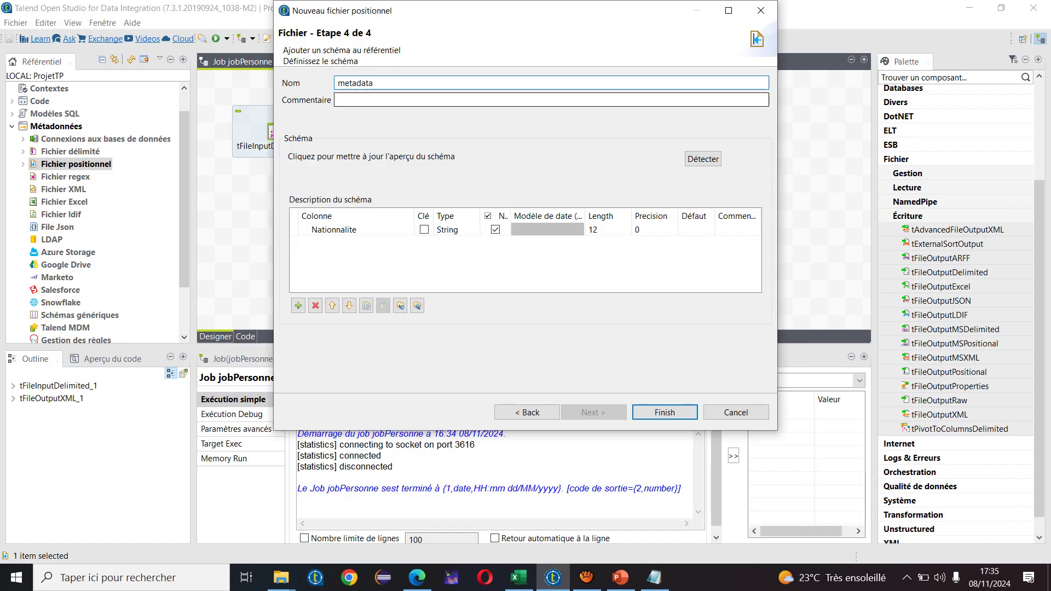
key("Return")
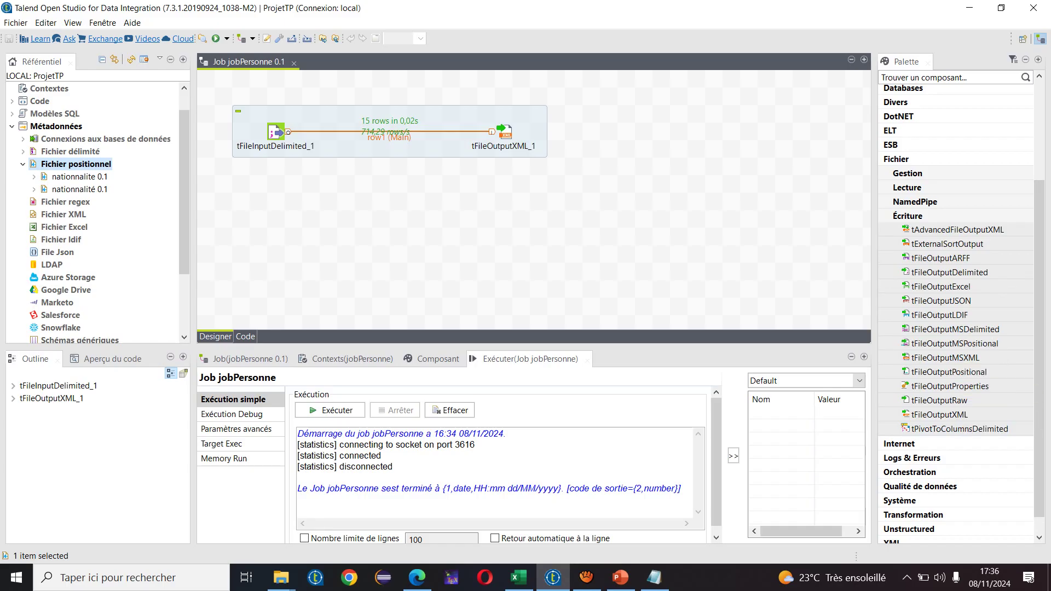
Add the nationnalite metadata to the job as a tFileInputPositional component below tFileInputDelimited_1 and save the job
left_click(79, 176)
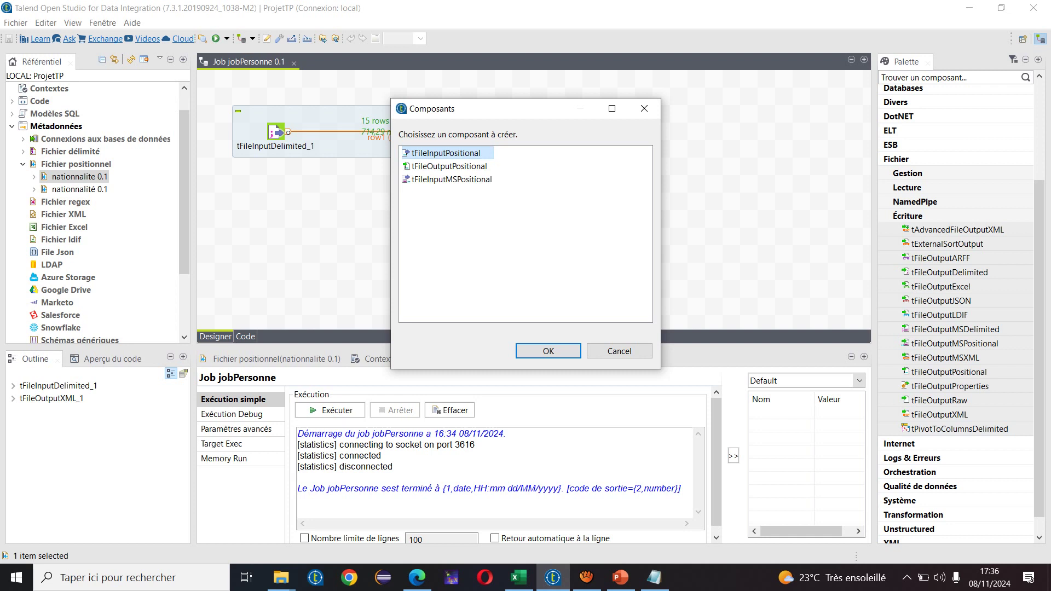
key("Return")
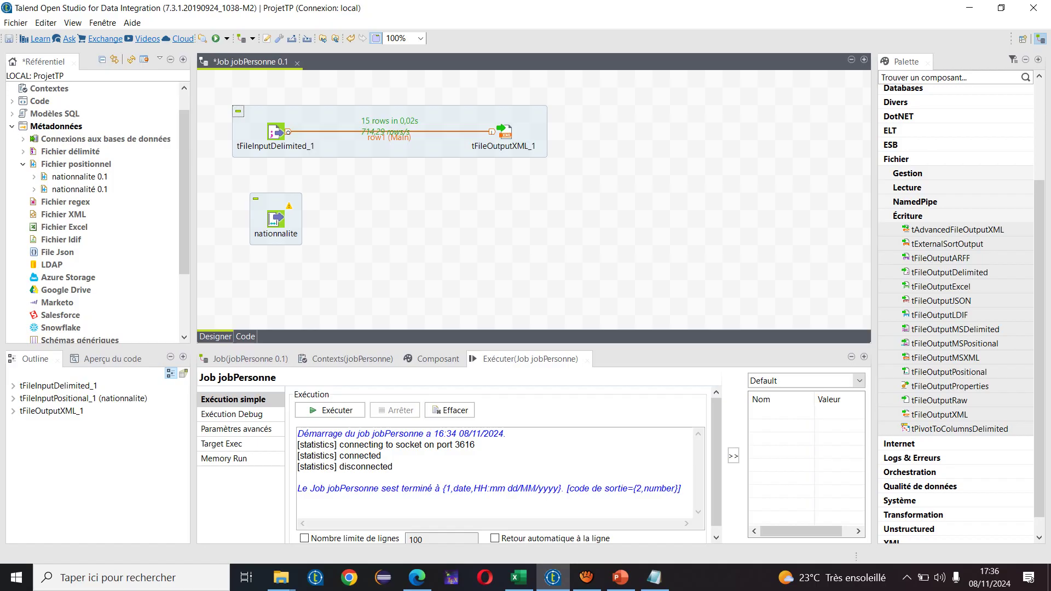
left_click(275, 220)
key("ctrl+s")
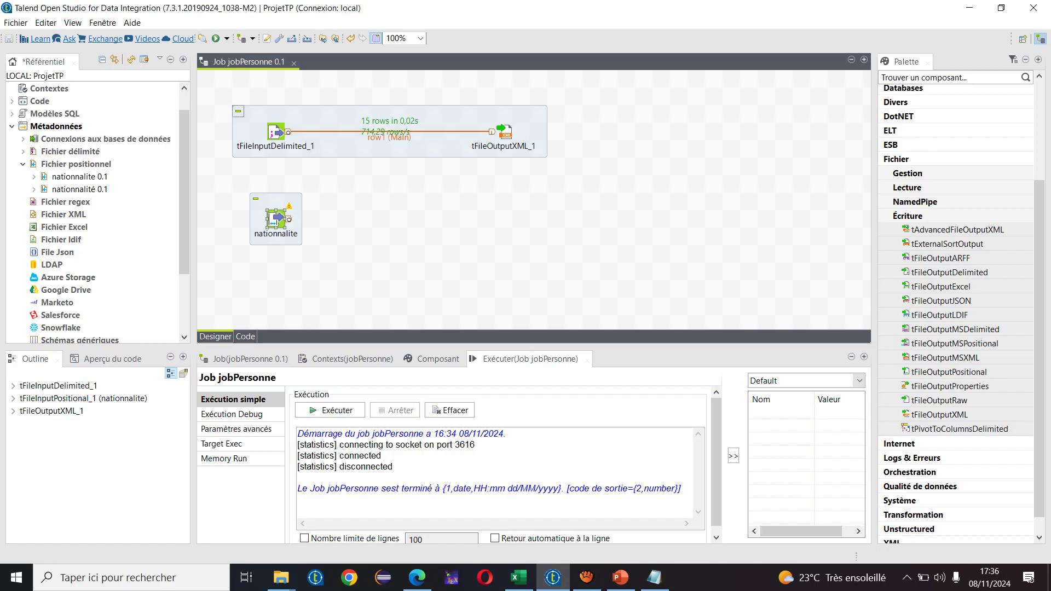
Inspect the nationnalite component's basic settings and the edit options offered for its file name, without changing them
double_click(273, 221)
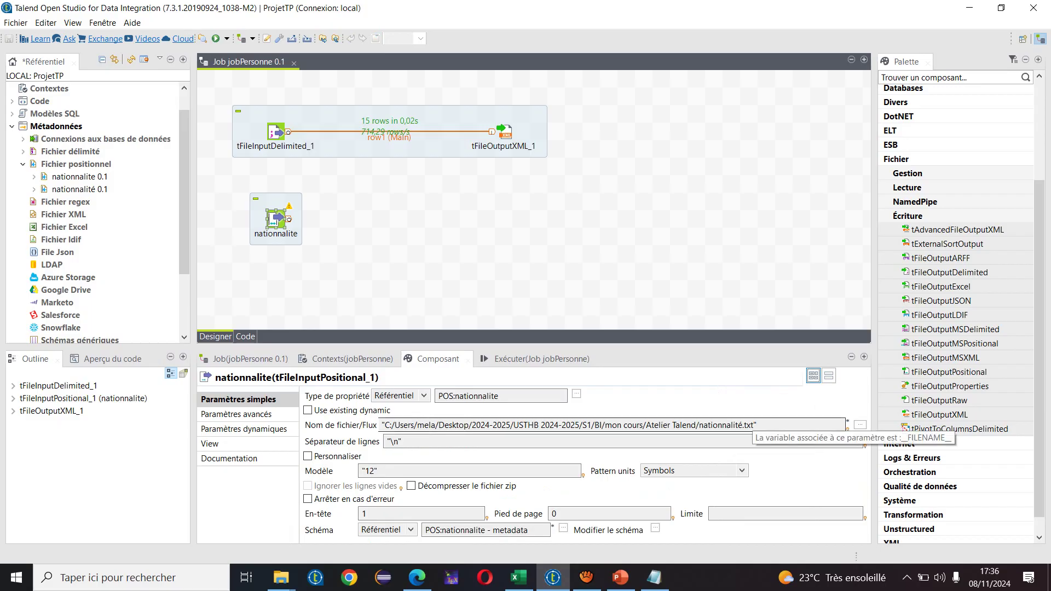
left_click(860, 425)
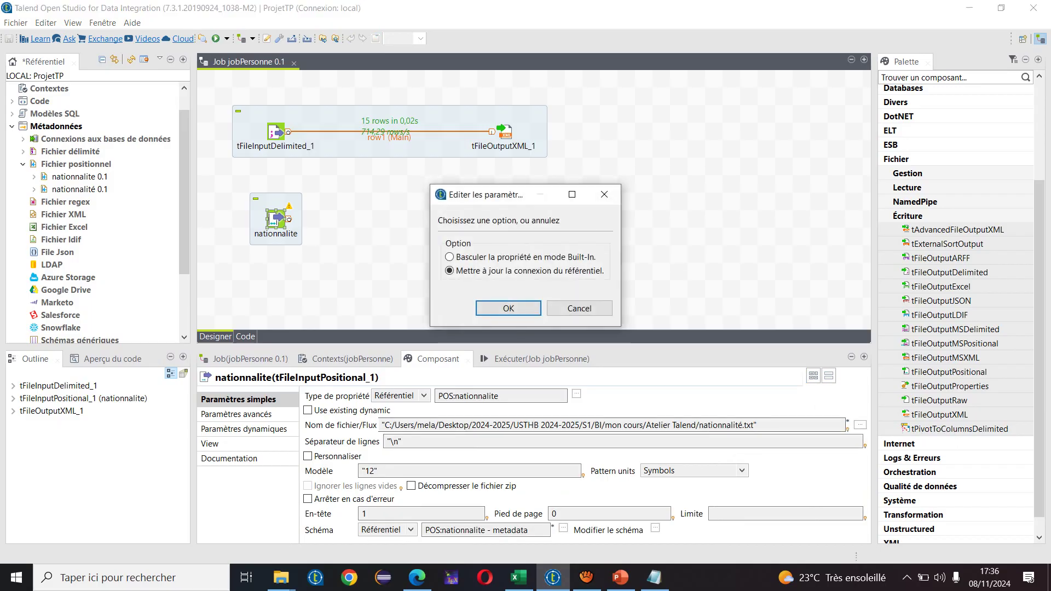
left_click(604, 195)
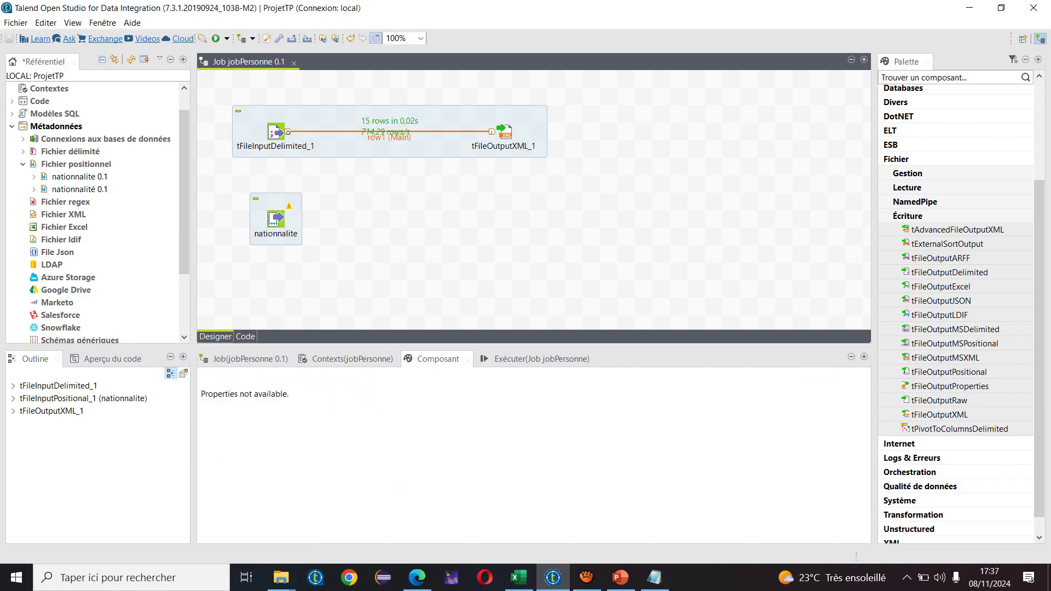
Move the nationnalite component beneath tFileOutputXML_1 and place a tMap transformation component to the upper right of it
left_click_drag(276, 219, 503, 236)
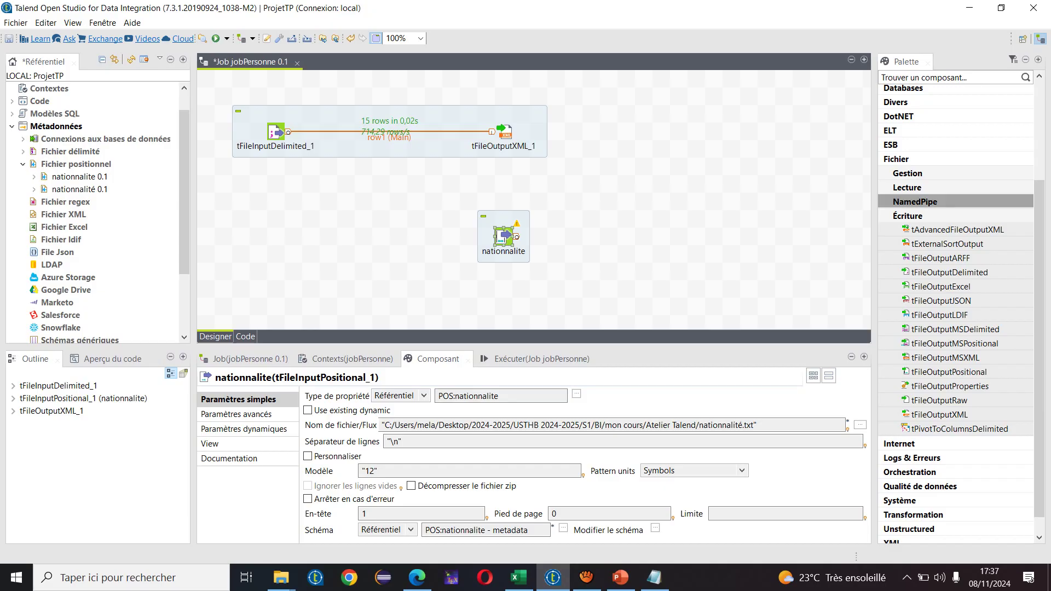
scroll(931, 203, "up", 3)
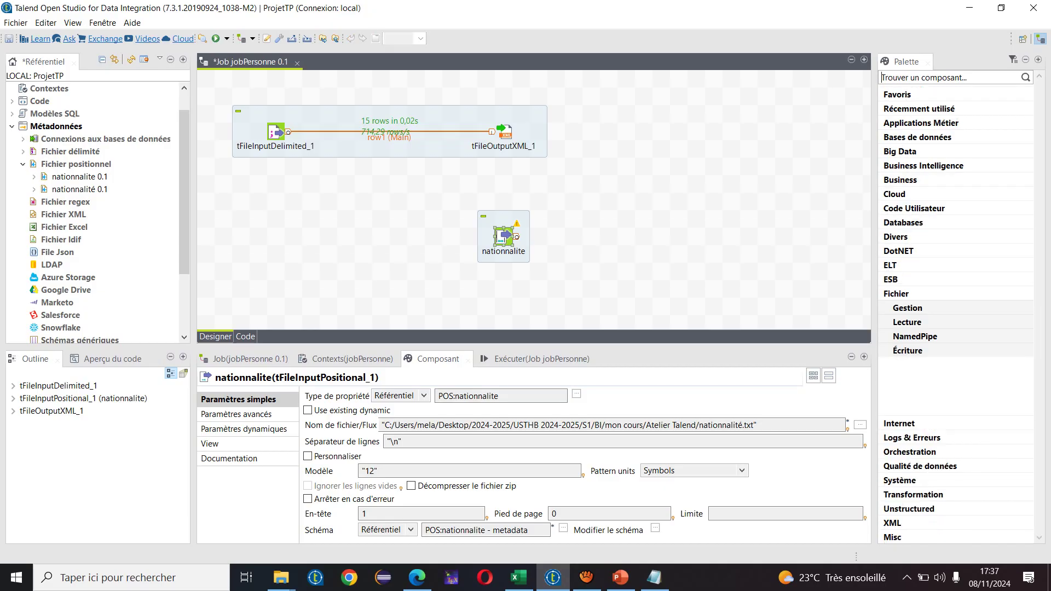
left_click(898, 294)
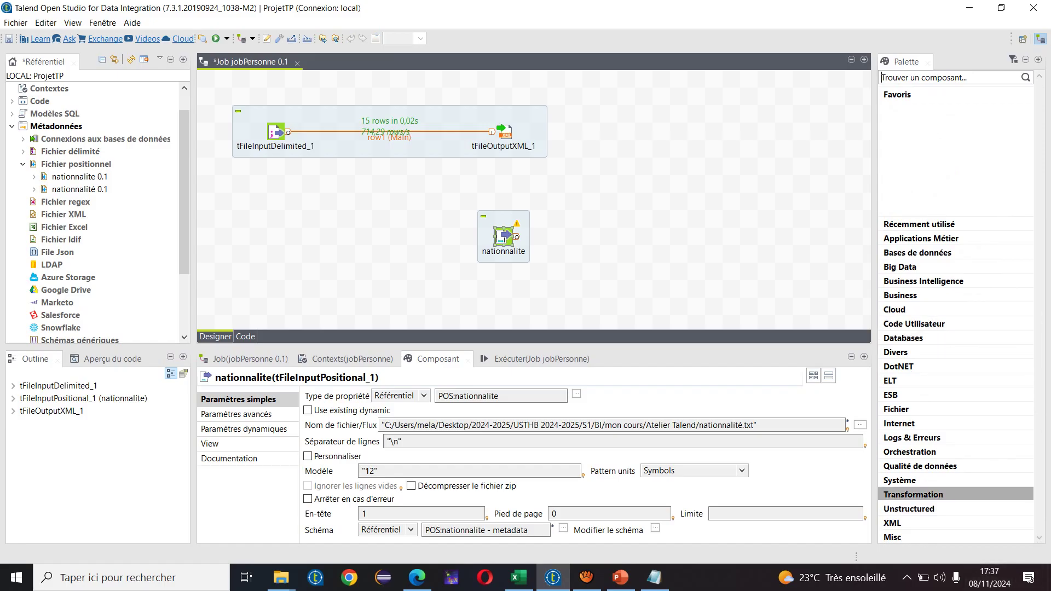
left_click(913, 494)
scroll(930, 388, "down", 3)
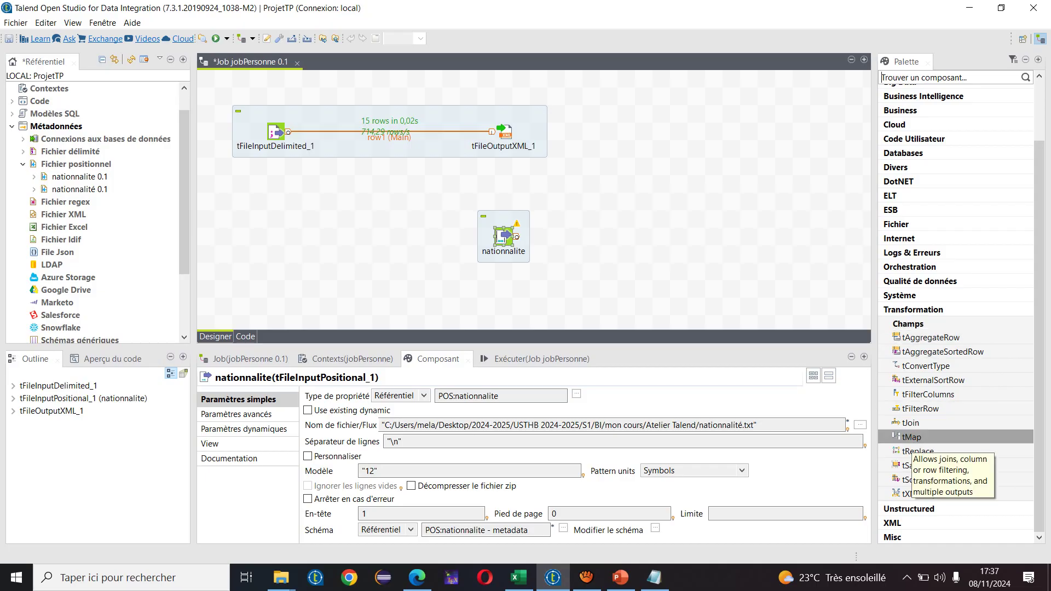
left_click_drag(911, 437, 625, 184)
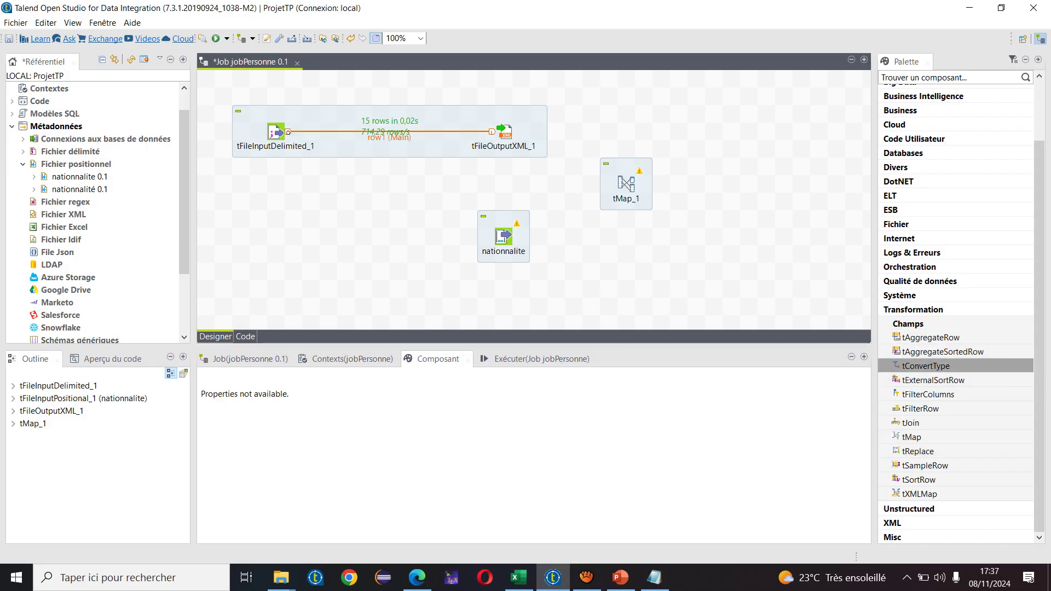
left_click(913, 309)
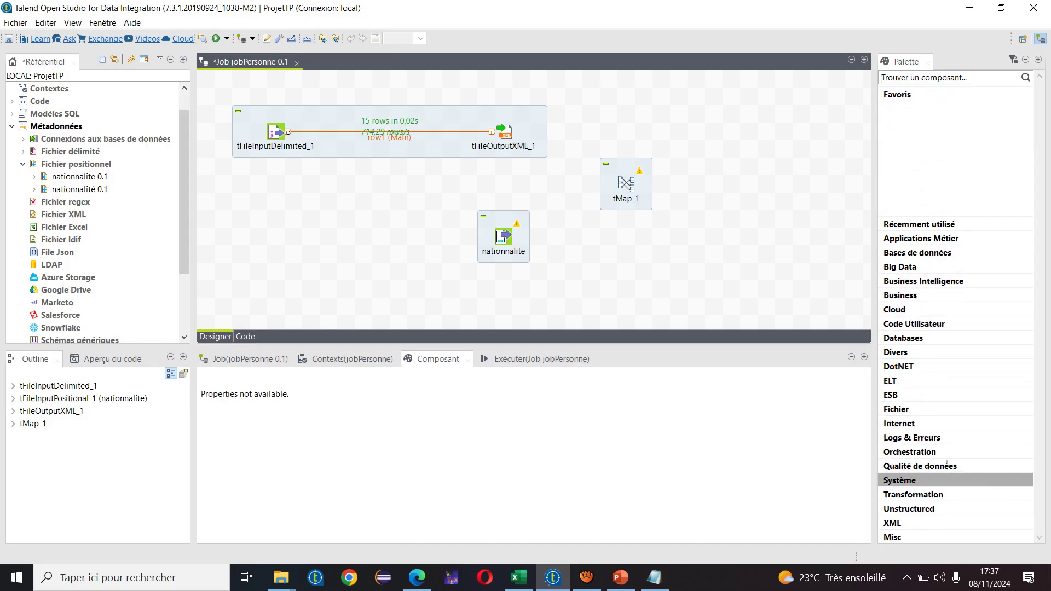
Add a tFileOutputDelimited component from the Fichier > Écriture family to the job, to the right of tMap_1
left_click(930, 77)
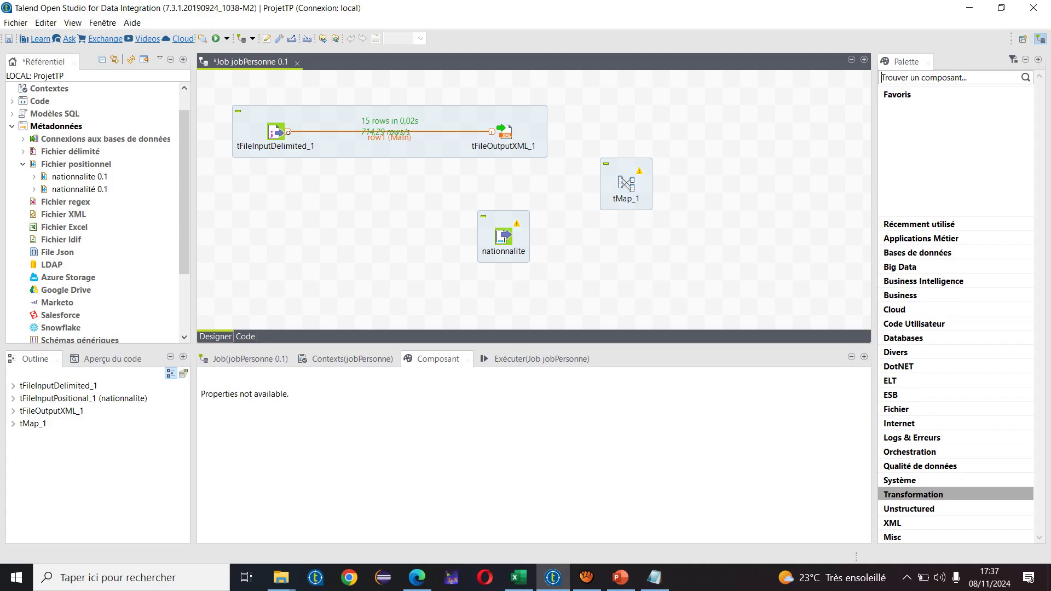
left_click(897, 409)
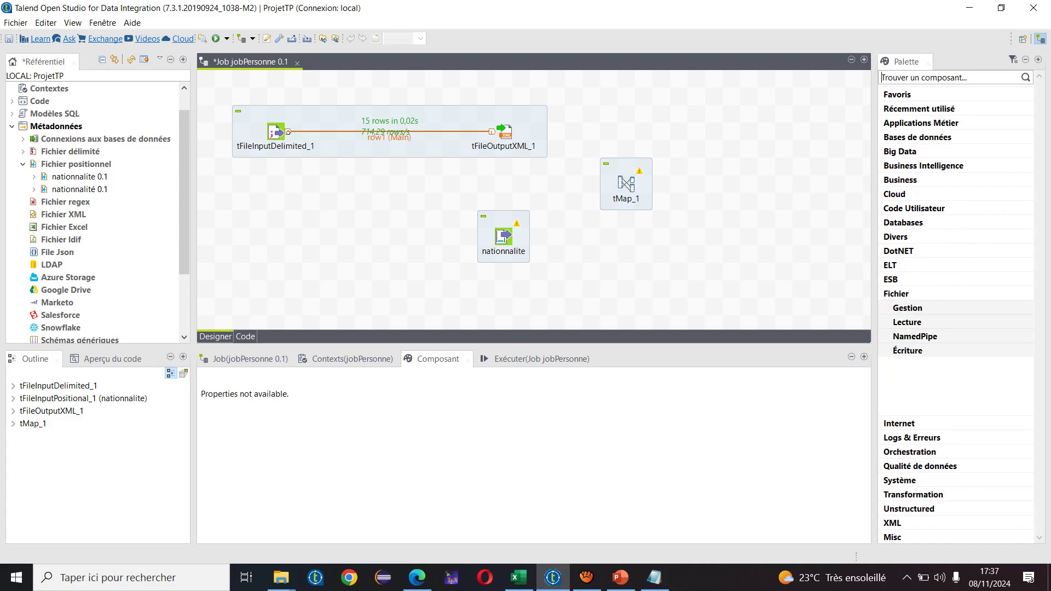
left_click(908, 350)
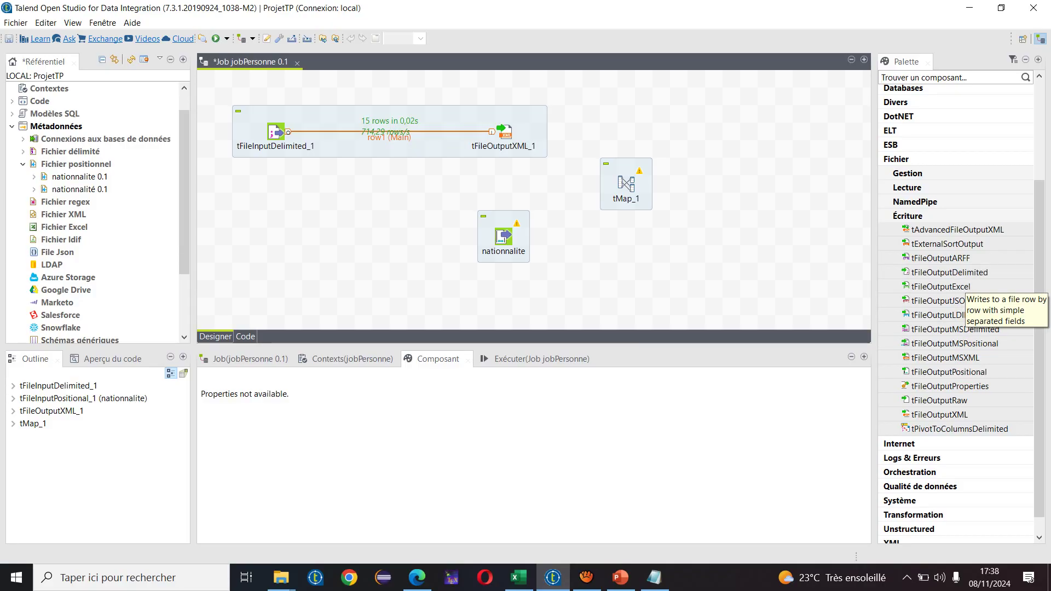
left_click_drag(950, 272, 818, 185)
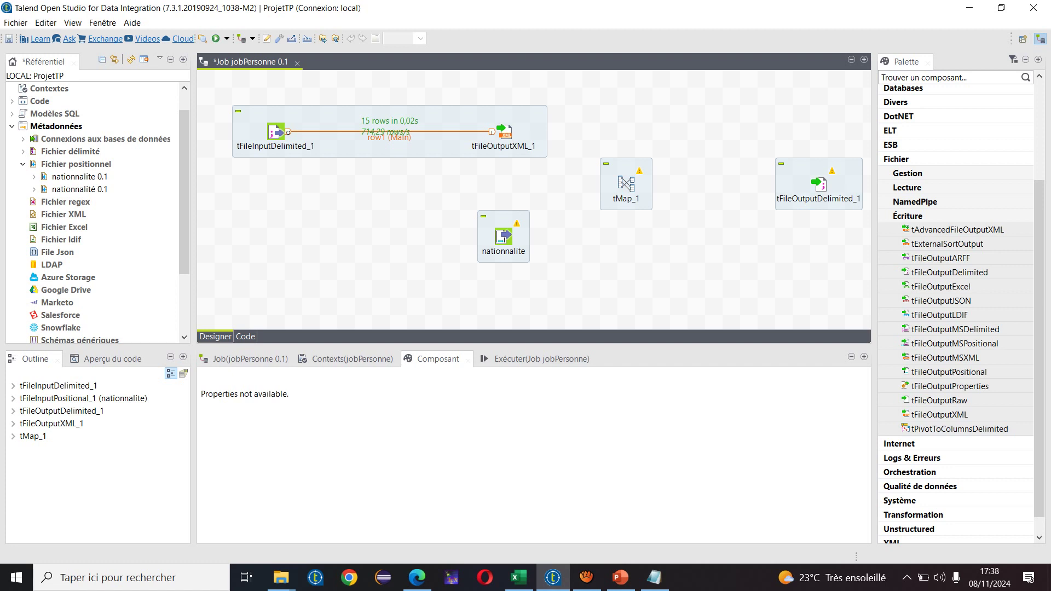
Copy the personneCSV.csv file path from tFileInputDelimited_1 and use it to replace the file name of tFileOutputDelimited_1
left_click(275, 131)
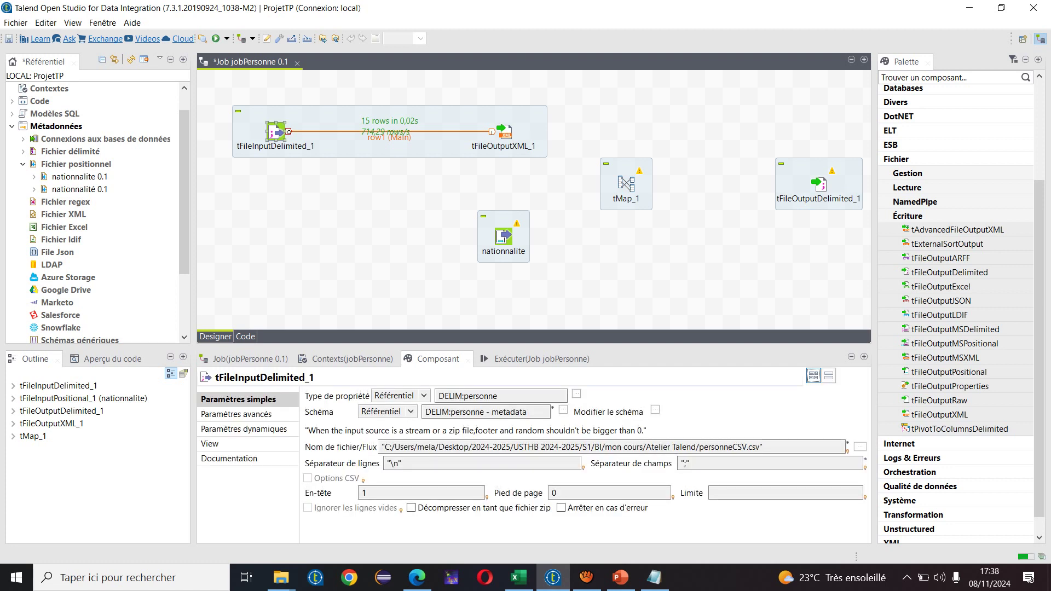
left_click(602, 447)
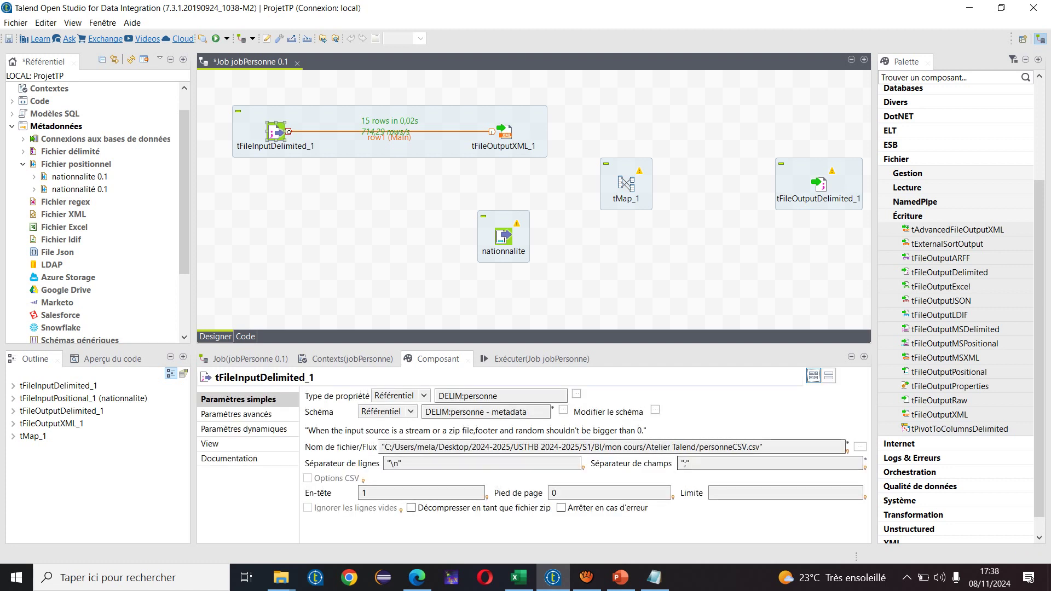
key("Return")
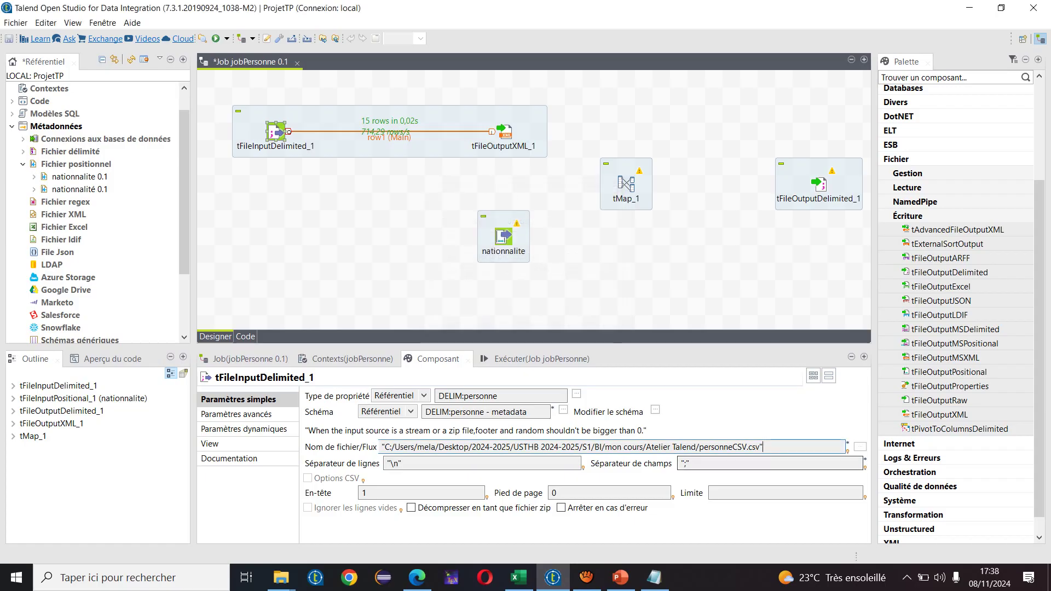
key("shift+Left")
key("shift+Left")
key("shift+Left")
key("shift+Left")
key("shift+Left")
key("shift+Left")
key("shift+Left")
key("shift+Left")
key("shift+Left")
key("shift+Left")
key("shift+Left")
key("shift+Left")
key("shift+Left")
key("shift+Left")
key("shift+Left")
key("shift+Left")
key("shift+Left")
key("shift+Left")
key("shift+Left")
key("shift+Left")
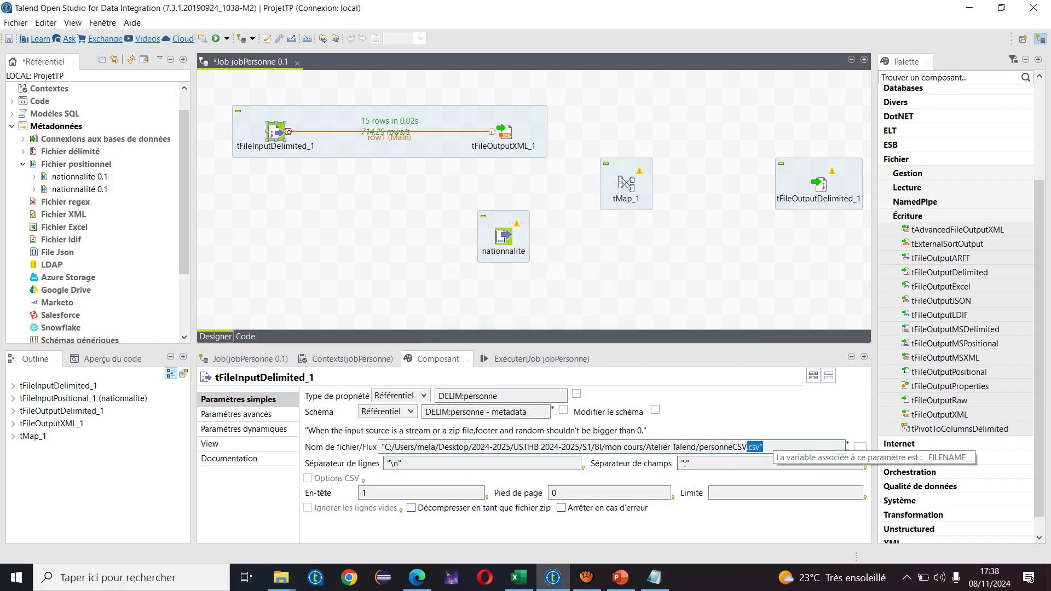
key("shift+Left")
key("shift+Left")
key("shift+Left")
key("shift+Left")
key("shift+Left")
key("shift+Left")
key("shift+Left")
key("shift+Left")
key("shift+Left")
key("shift+Left")
key("shift+Left")
key("shift+Left")
key("shift+Left")
key("shift+Left")
key("shift+Left")
key("shift+Left")
key("shift+Left")
key("shift+Left")
key("shift+Left")
key("shift+Left")
key("ctrl+c")
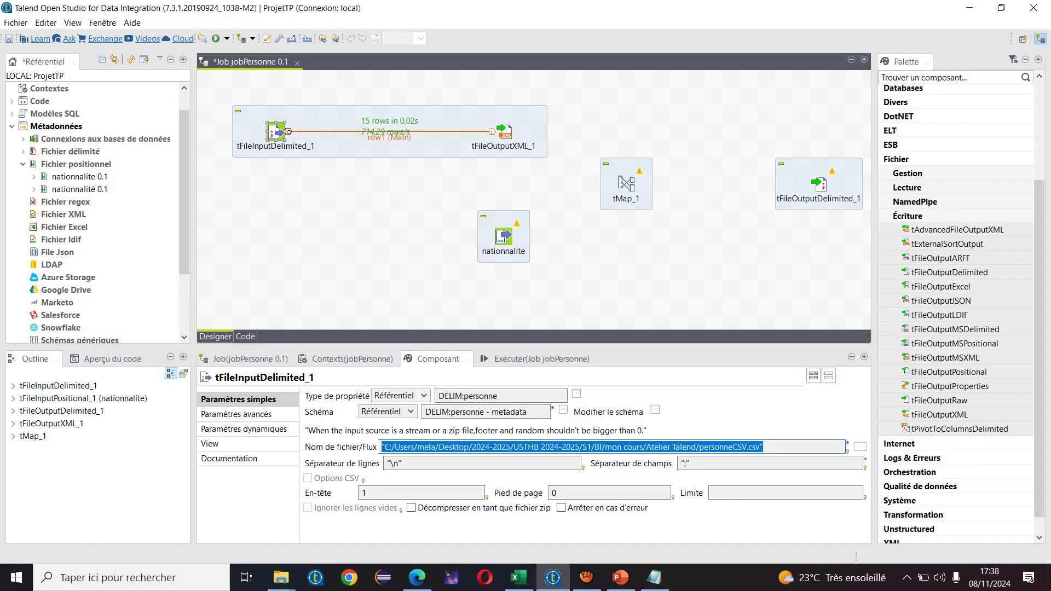
left_click(818, 184)
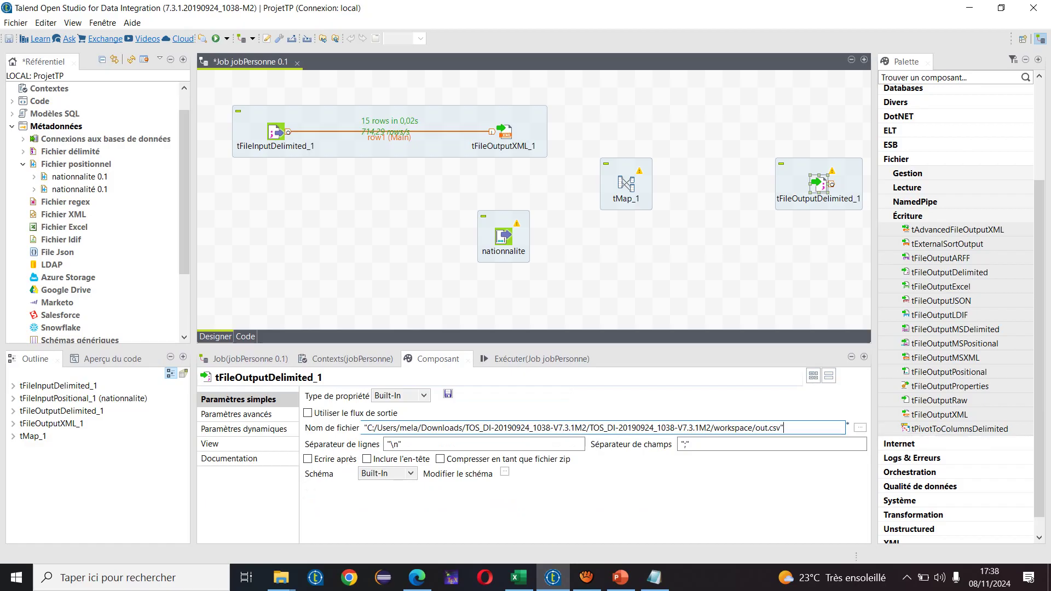
triple_click(573, 428)
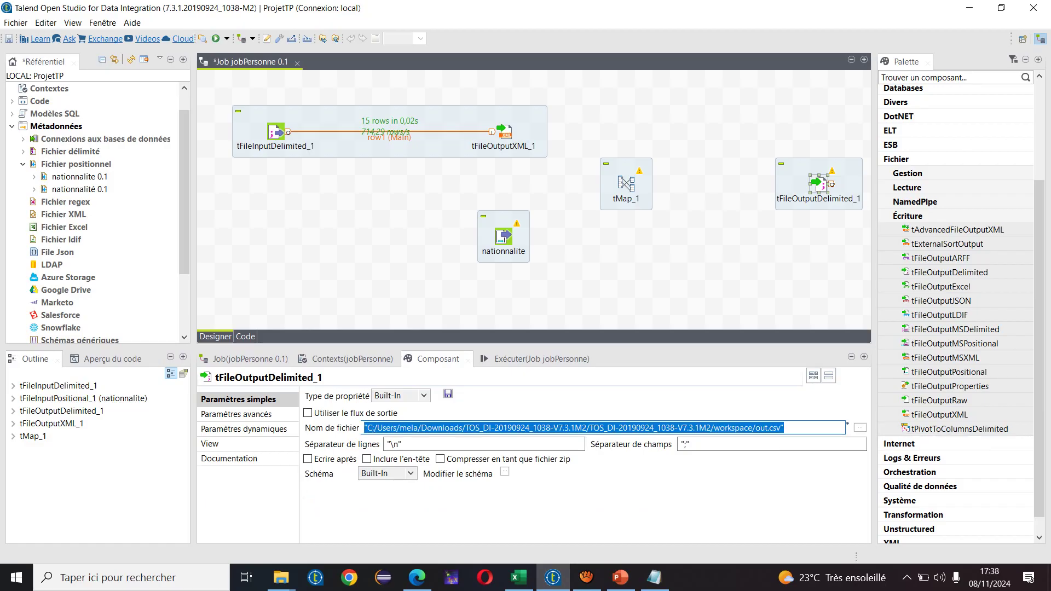
key("ctrl+v")
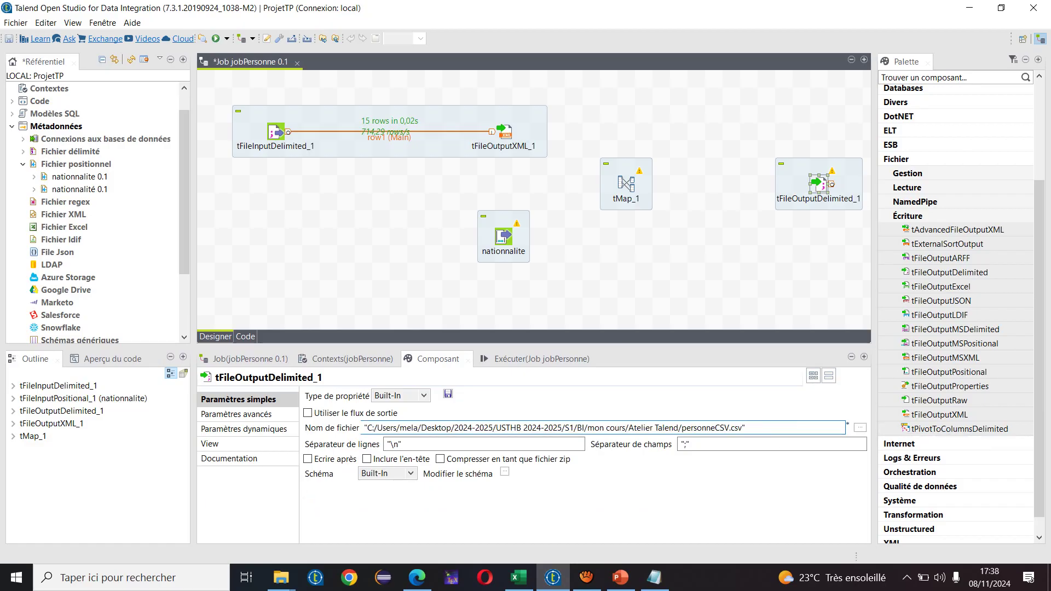
Change the file at the end of tFileOutputDelimited_1's path to outputtMap.csv, keeping the Atelier Talend folder
left_click(729, 428)
key("BackSpace")
key("BackSpace")
key("BackSpace")
key("BackSpace")
key("BackSpace")
key("BackSpace")
key("BackSpace")
key("BackSpace")
key("BackSpace")
key("BackSpace")
key("BackSpace")
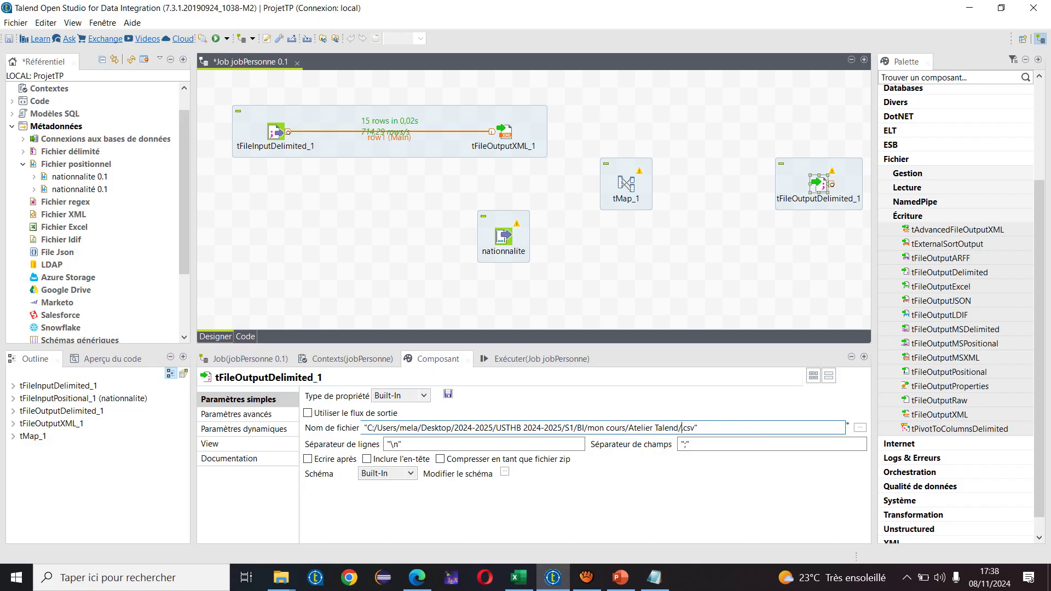
type("outpuy")
key("BackSpace")
type("ttMap")
left_click(712, 273)
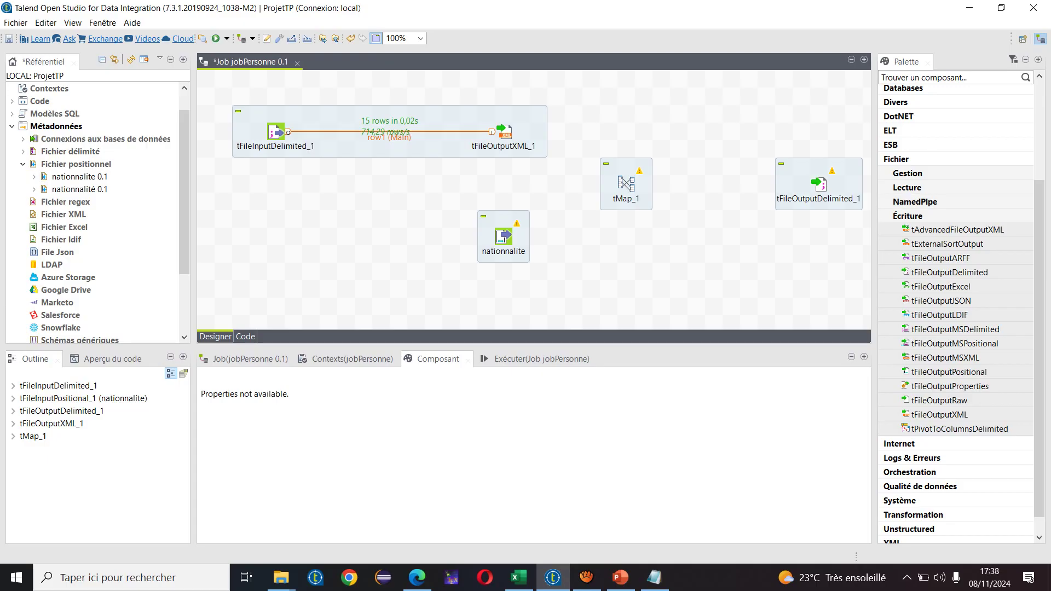
Collapse the Écriture component group and save the job
left_click(907, 215)
left_click(908, 351)
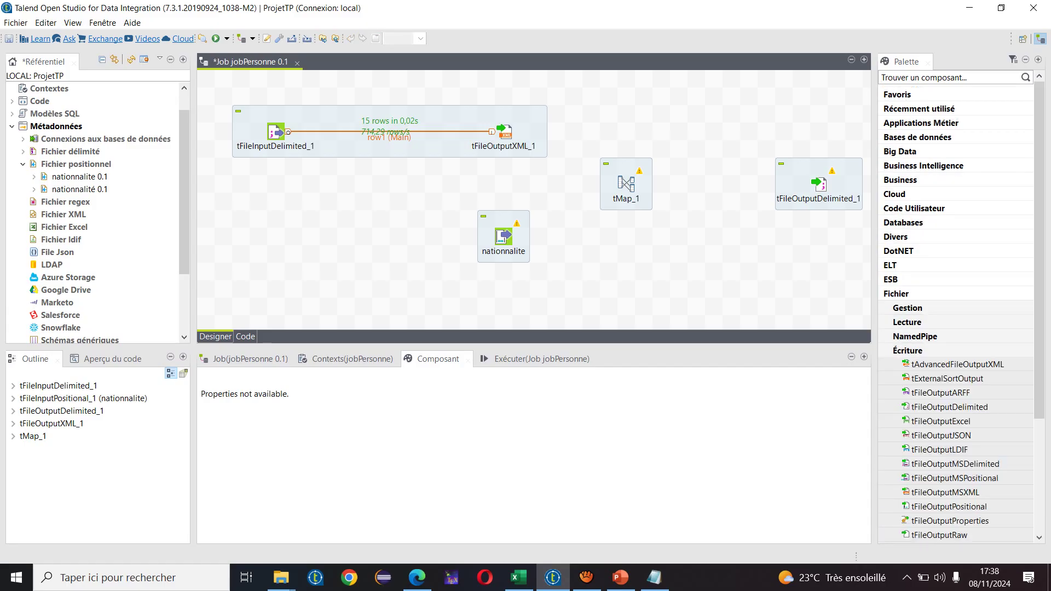
left_click(908, 351)
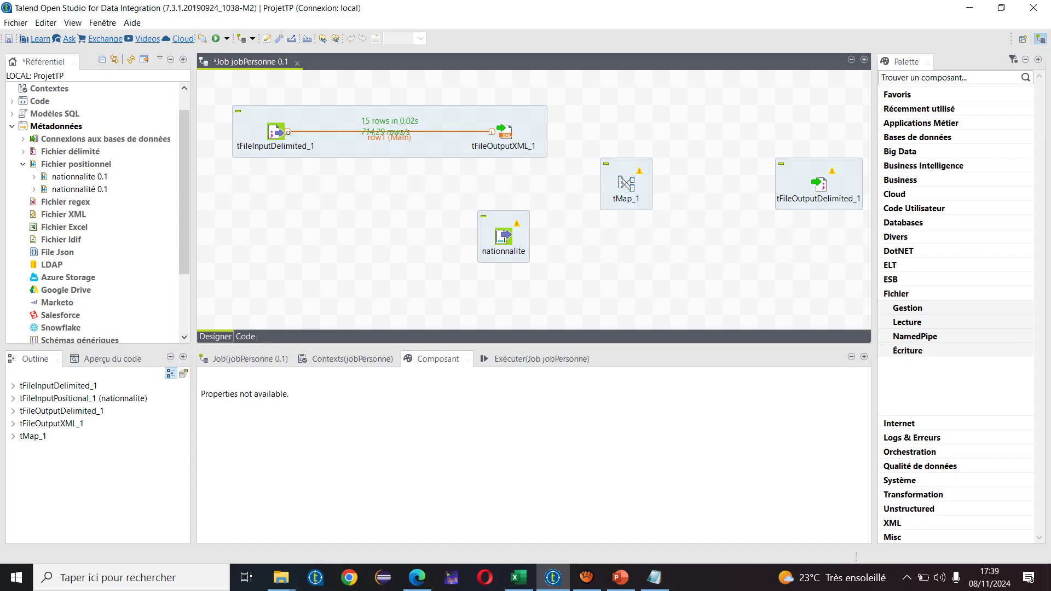
key("ctrl+s")
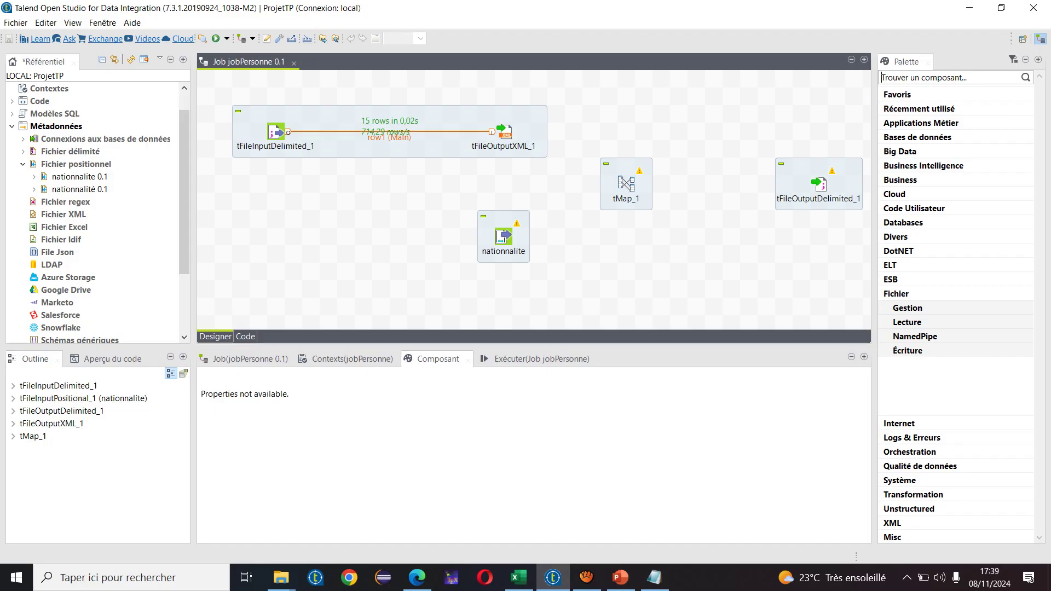
Connect tFileOutputXML_1 to tMap_1 with a Main row and save the job
right_click(505, 131)
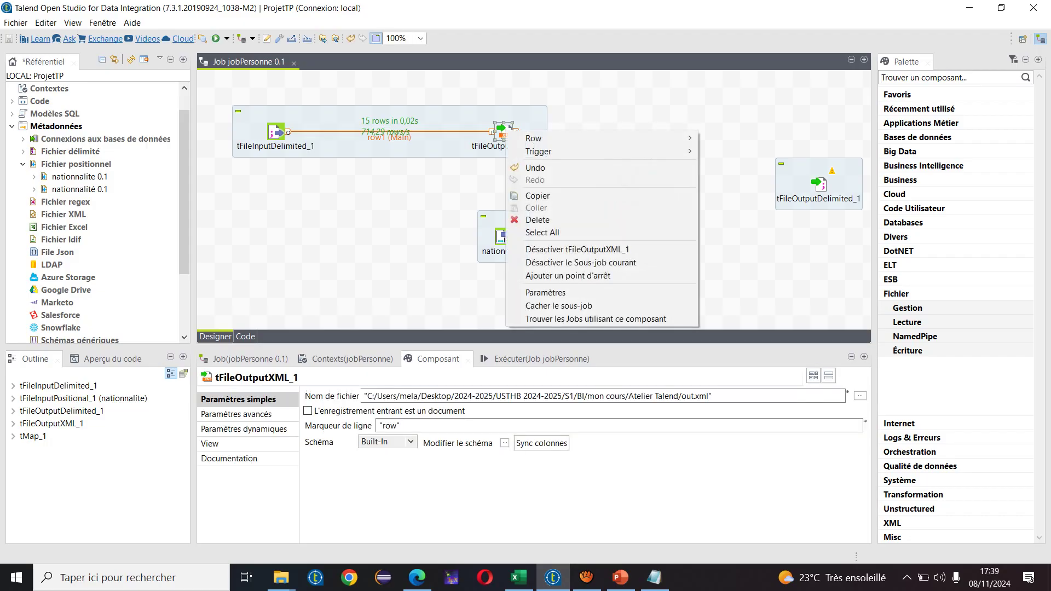
key("Escape")
right_click(503, 131)
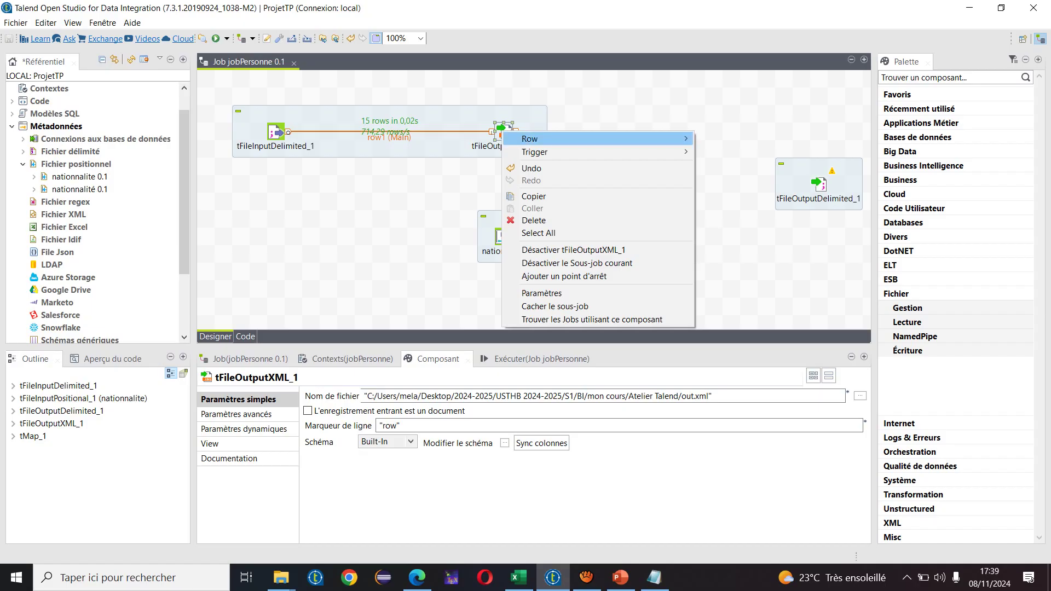
mouse_move(529, 139)
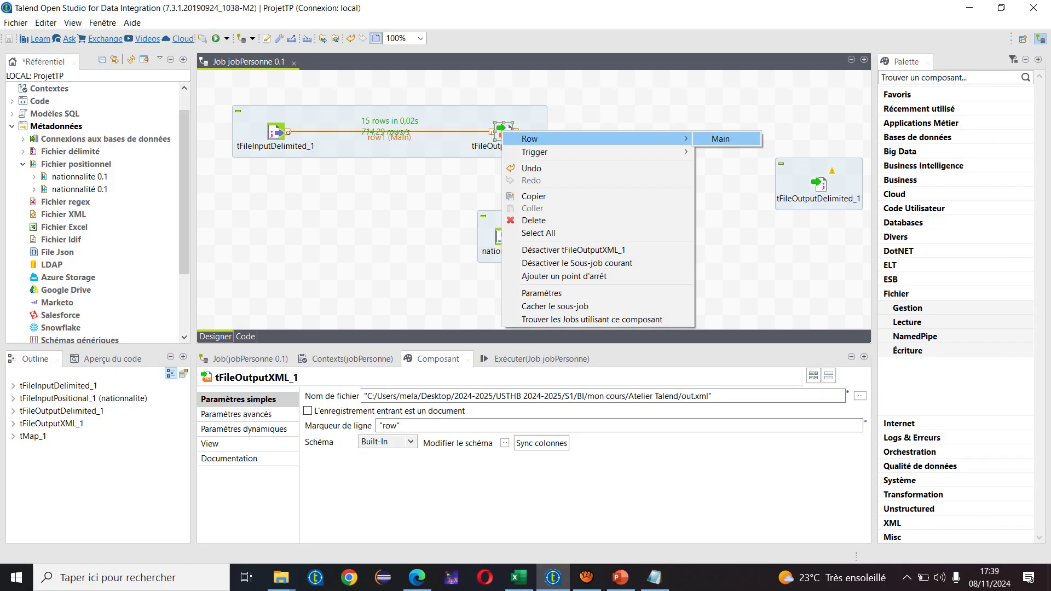
left_click(720, 139)
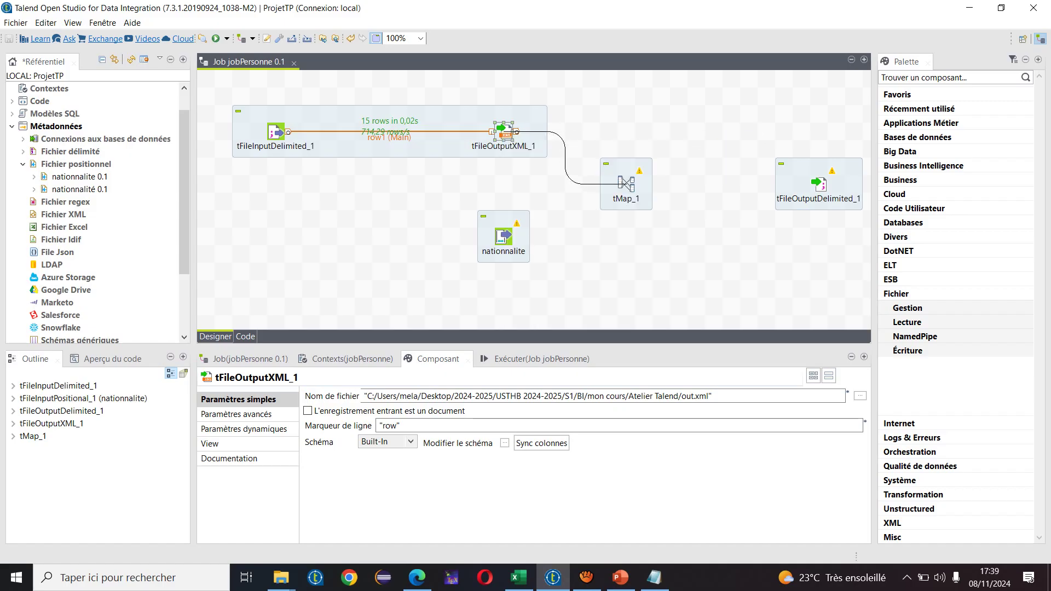
left_click(624, 184)
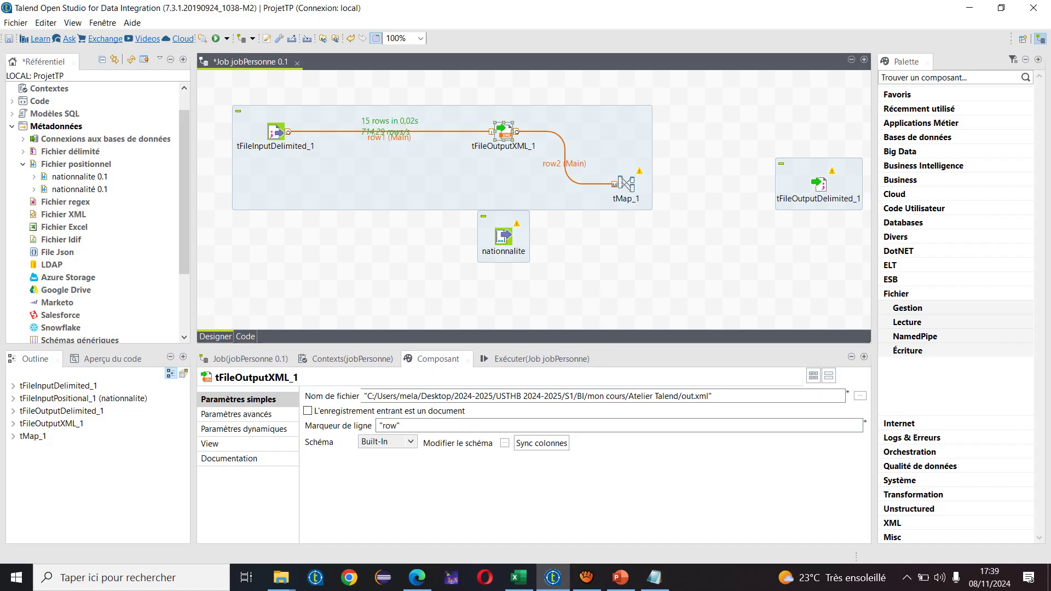
key("ctrl+s")
key("Escape")
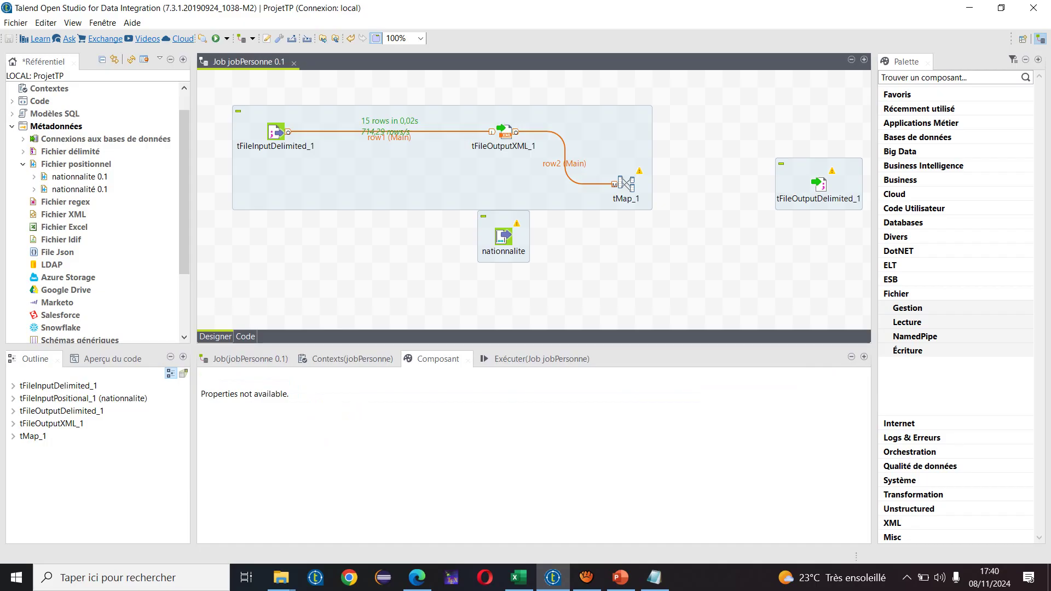
Connect the nationnalite component to tMap_1 with a Main row as its second input
right_click(503, 236)
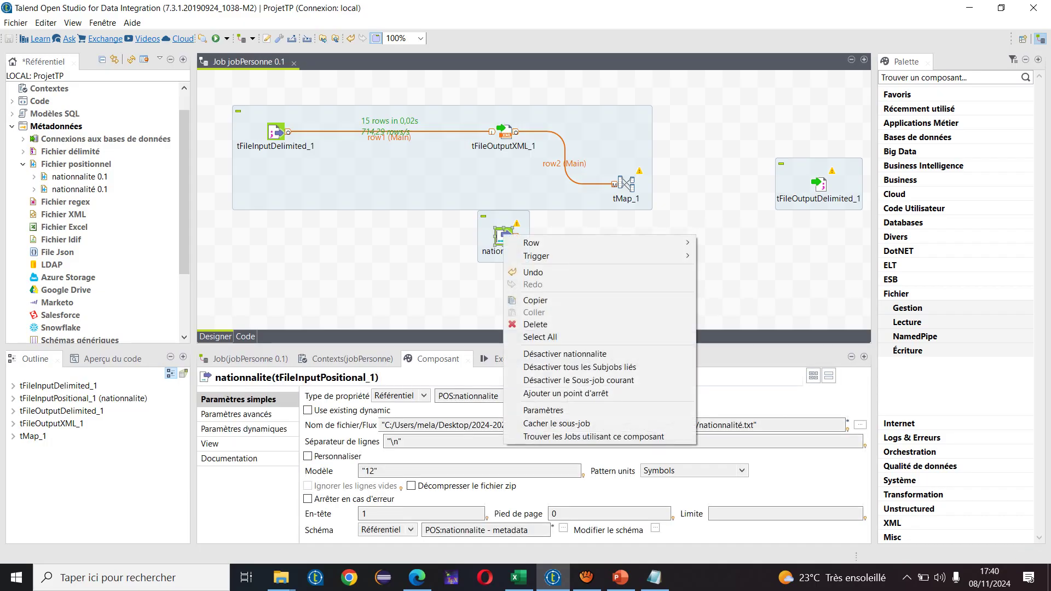
mouse_move(526, 242)
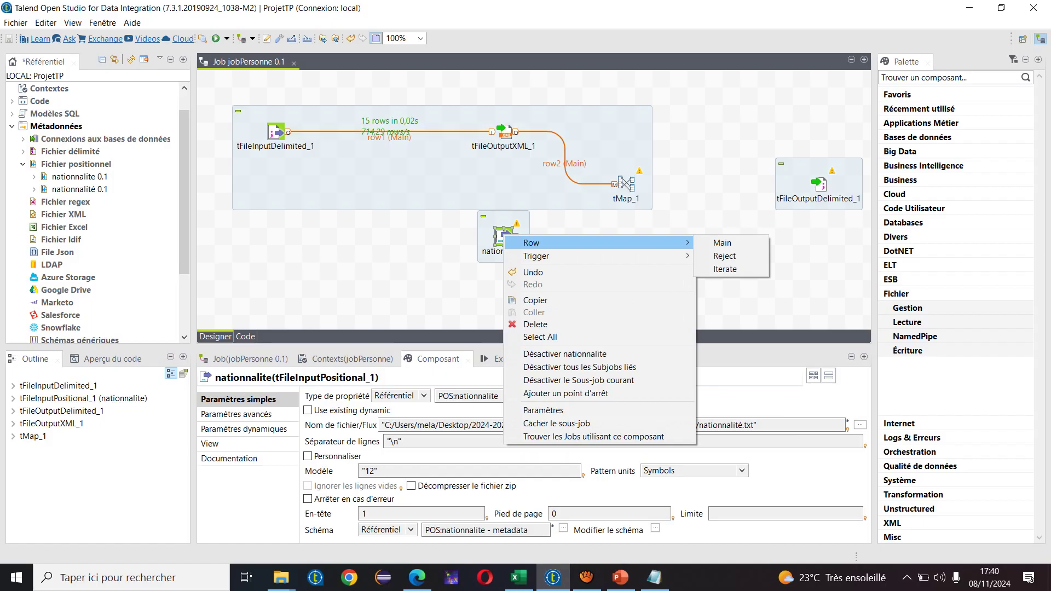
key("Escape")
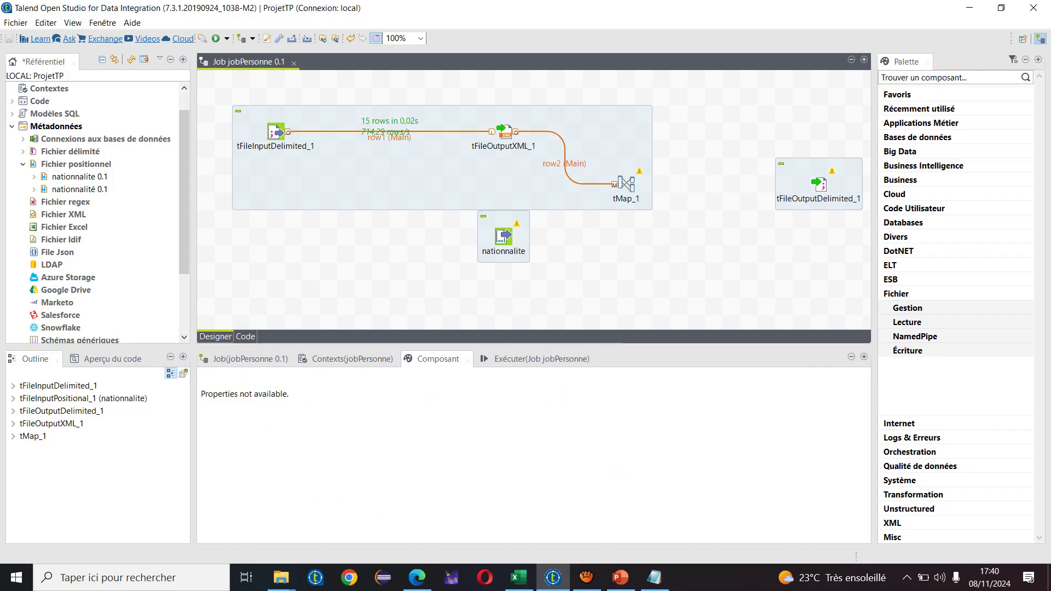
left_click(503, 236)
right_click(503, 235)
mouse_move(509, 242)
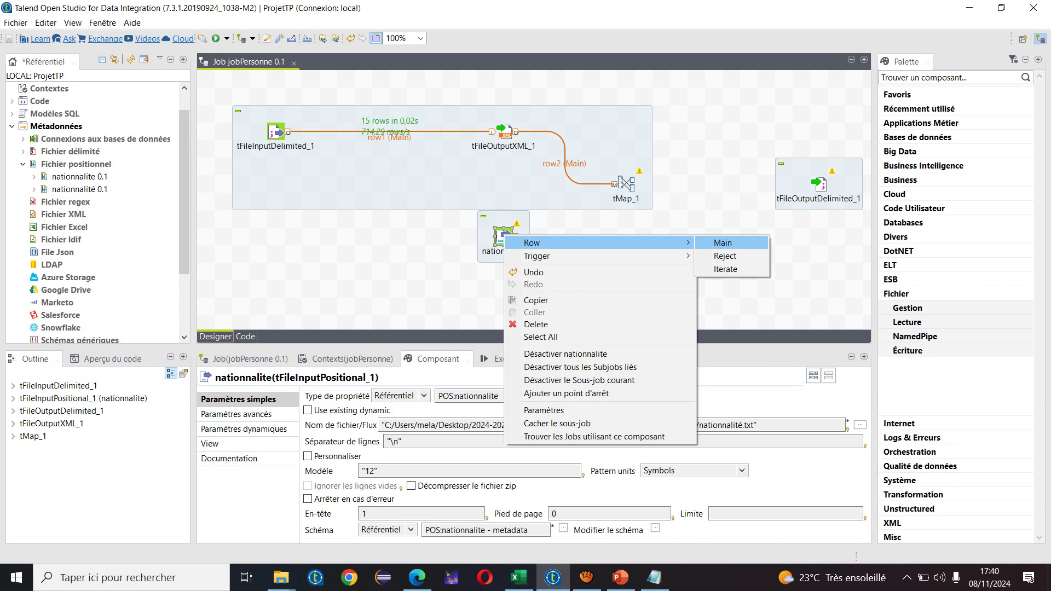
left_click(722, 242)
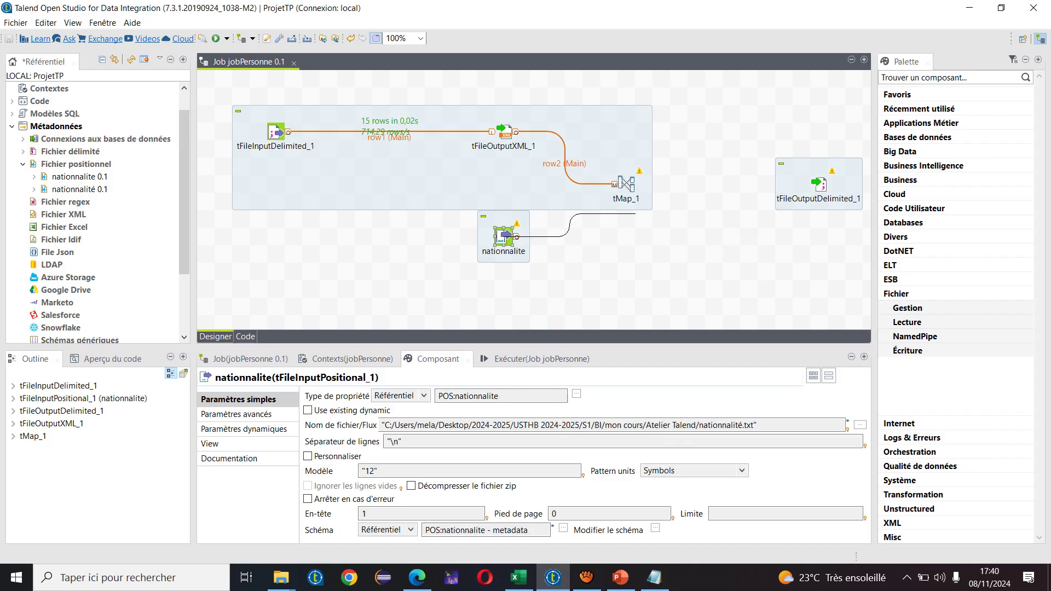
left_click(626, 184)
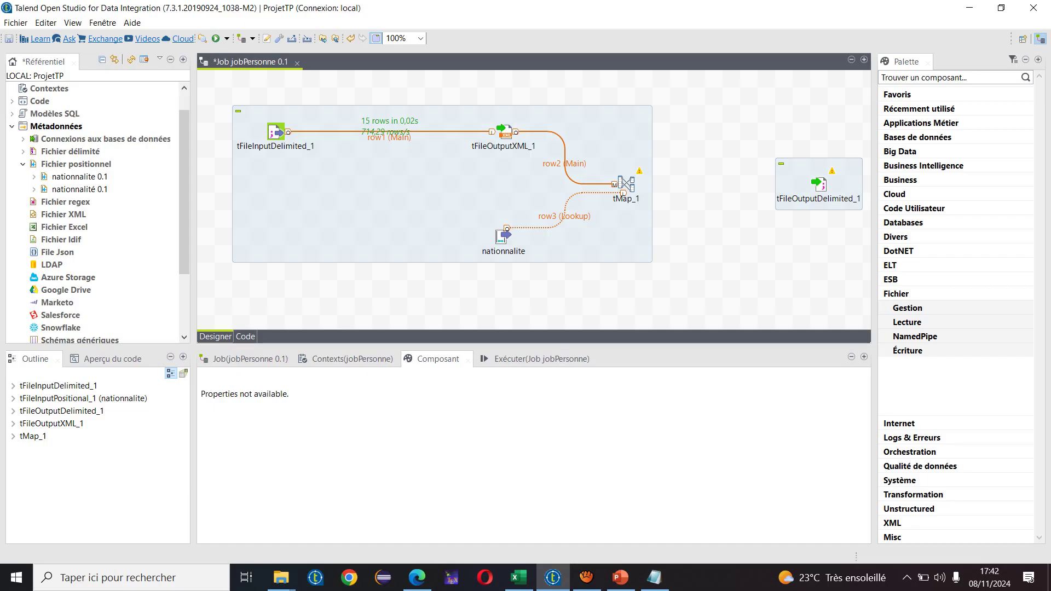
Connect tMap_1 to tFileOutputDelimited_1 with a new Main output named connexion1 and save the job
right_click(627, 186)
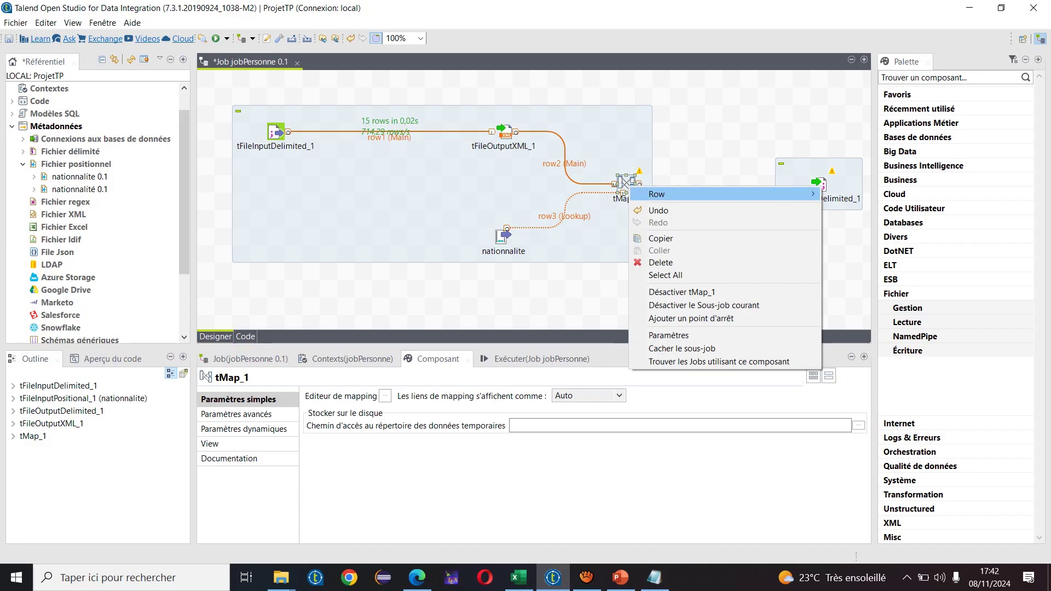
mouse_move(674, 193)
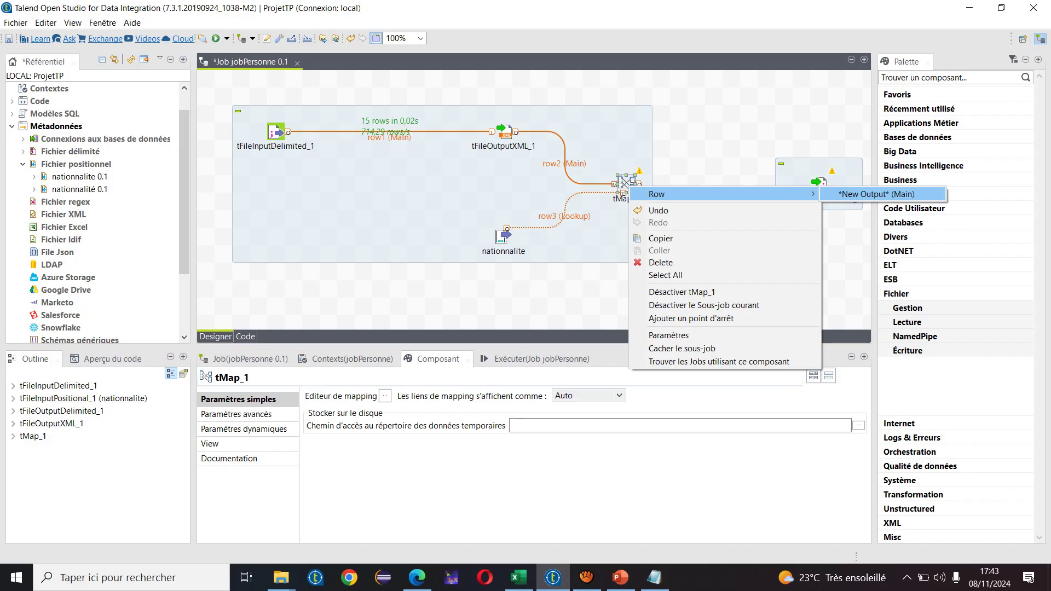
left_click(876, 194)
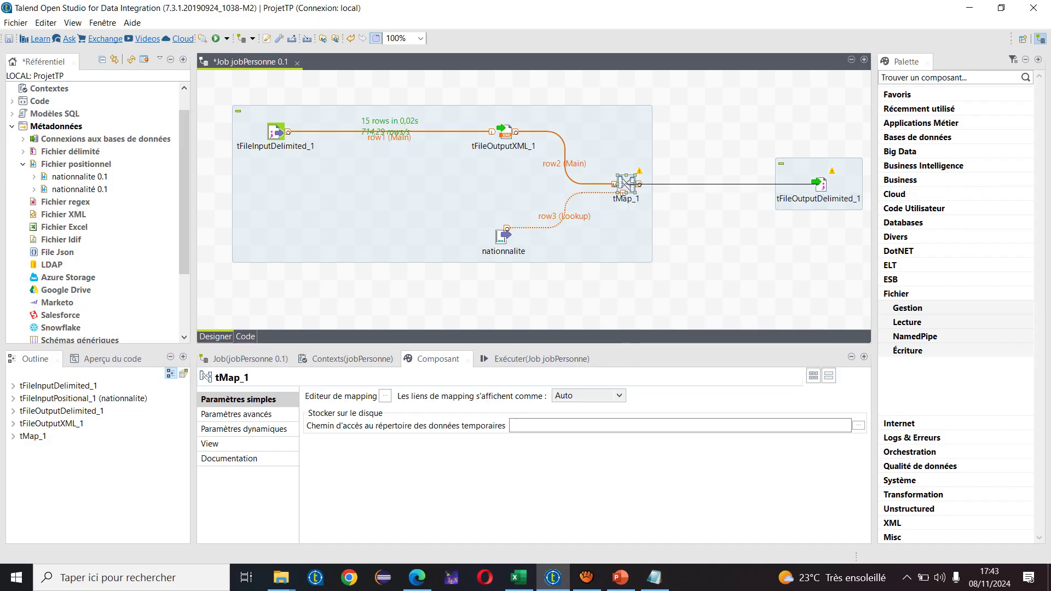
left_click(818, 184)
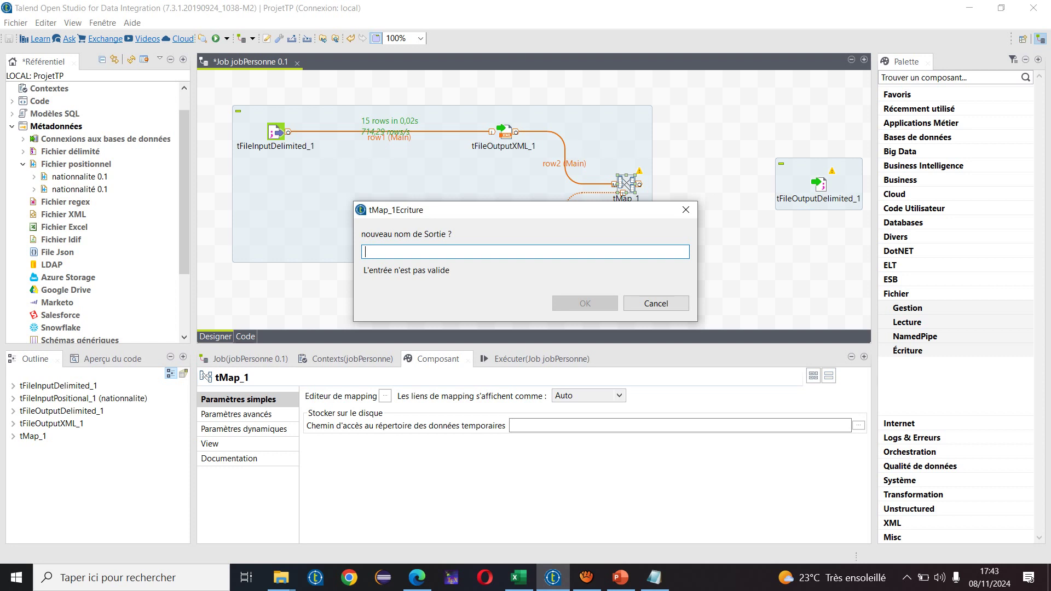
type("co")
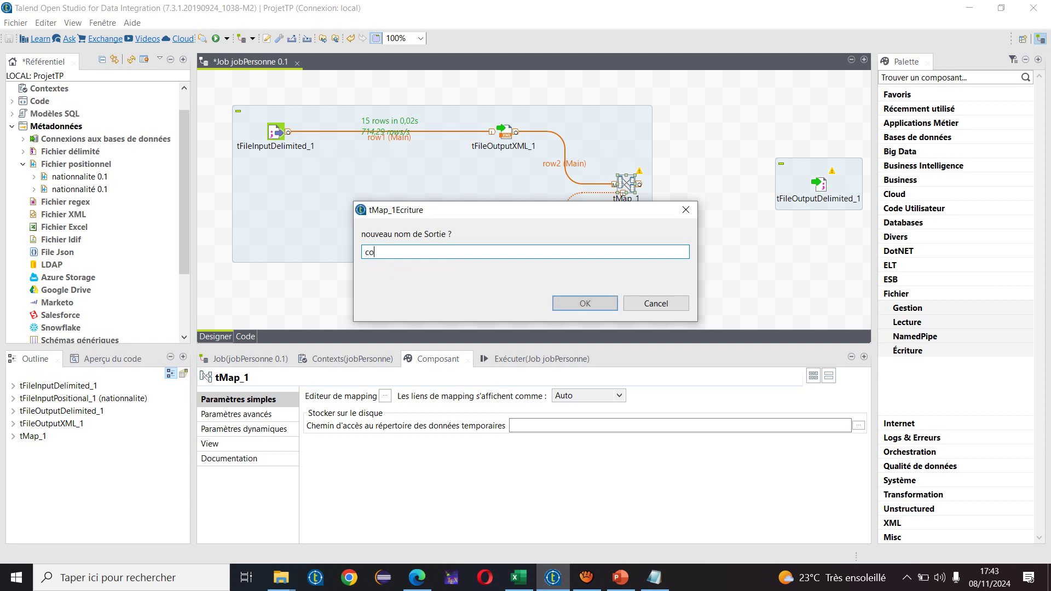
type("nnexion1")
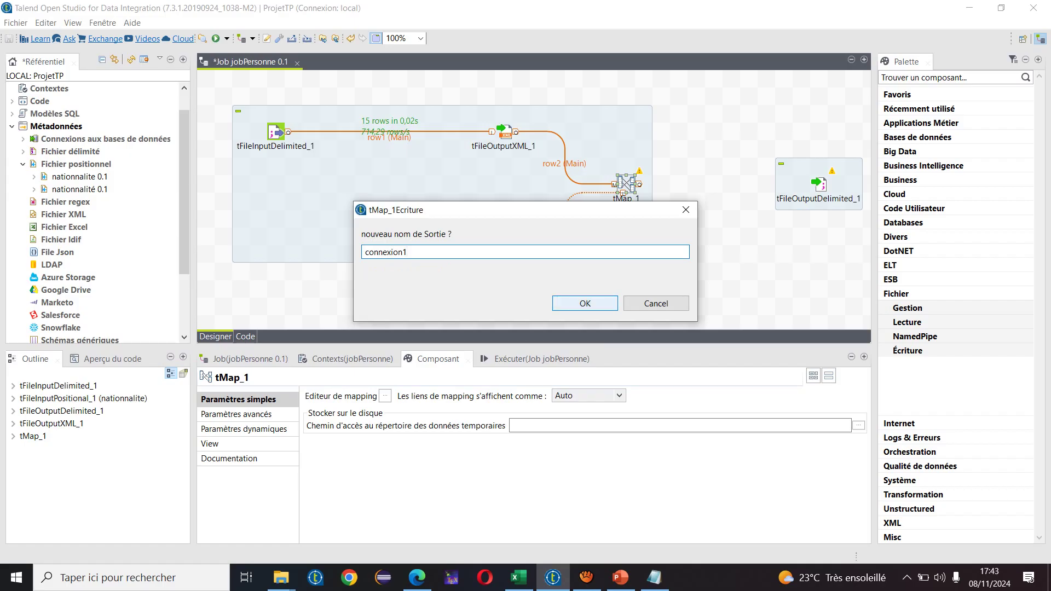
left_click(584, 303)
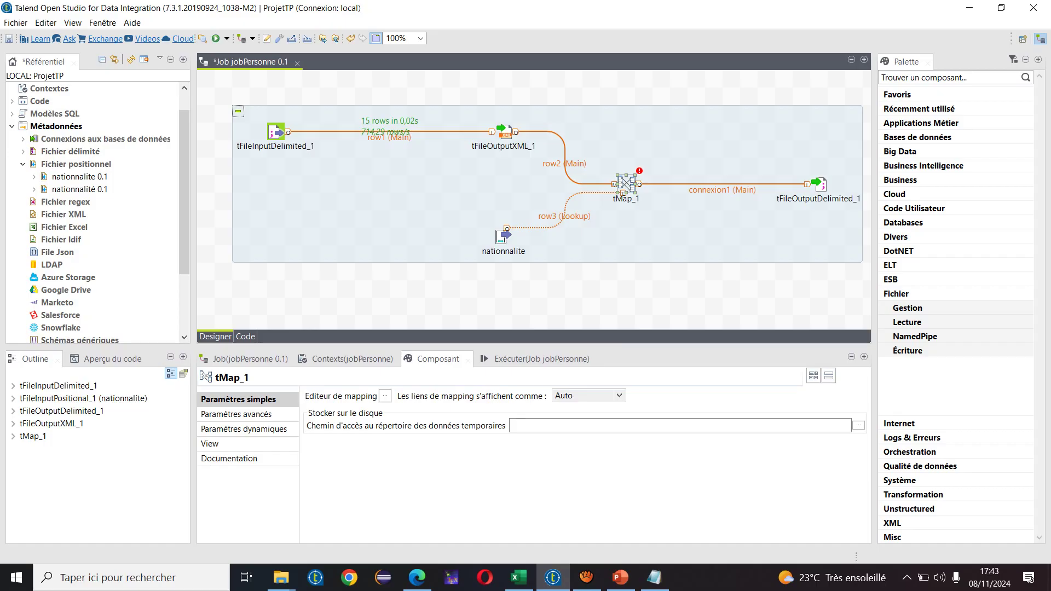
key("ctrl+s")
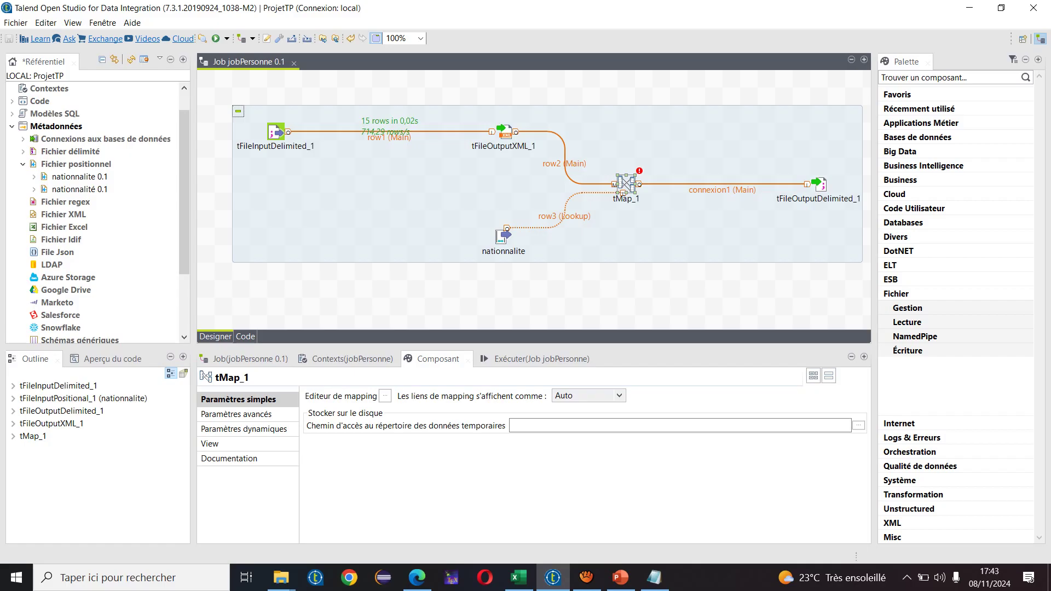
Open tMap_1's mapping editor, try adding a column to the row2 schema and delete it again
mouse_move(630, 182)
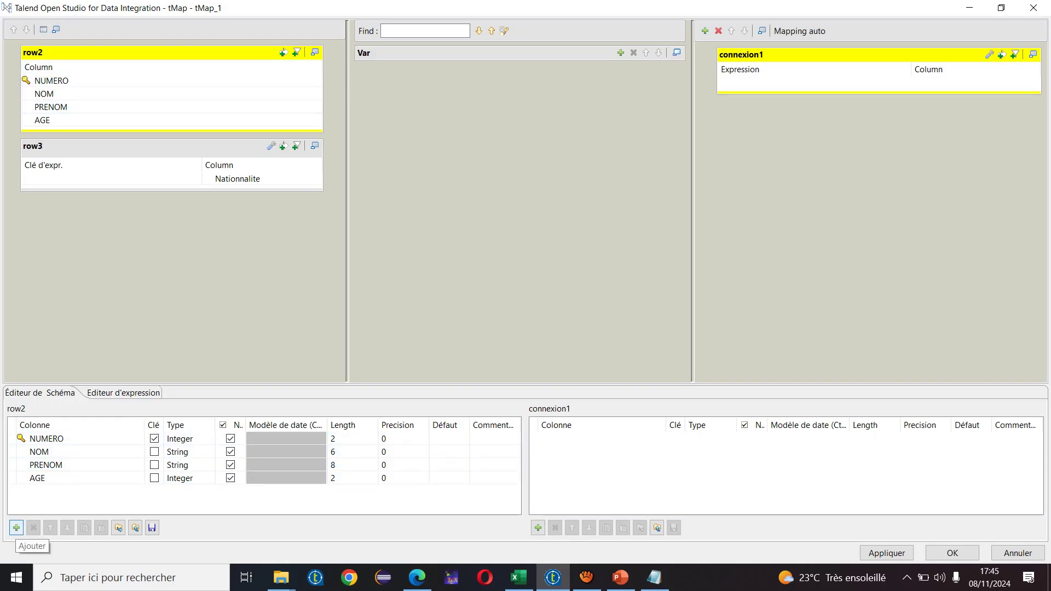
left_click(16, 528)
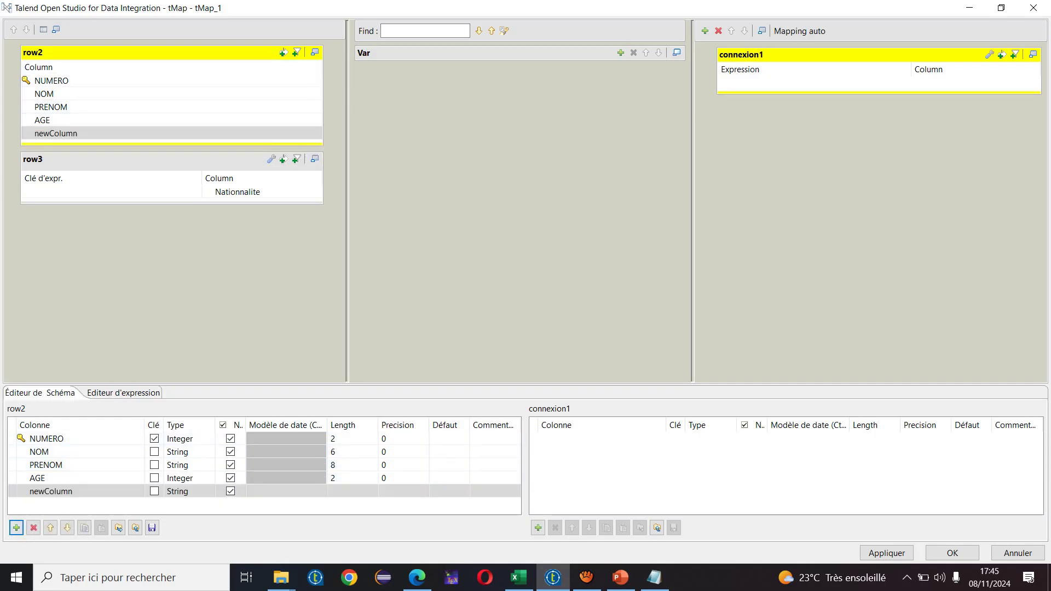
left_click(33, 527)
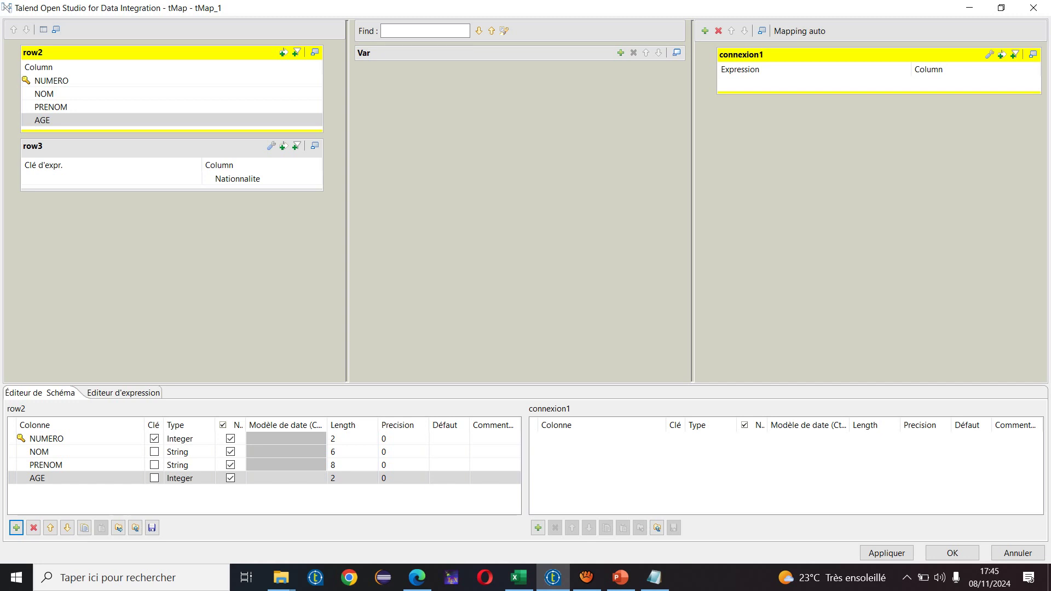
Map the NUMERO, NOM, PRENOM and AGE columns of row2 to the connexion1 output
left_click(238, 178)
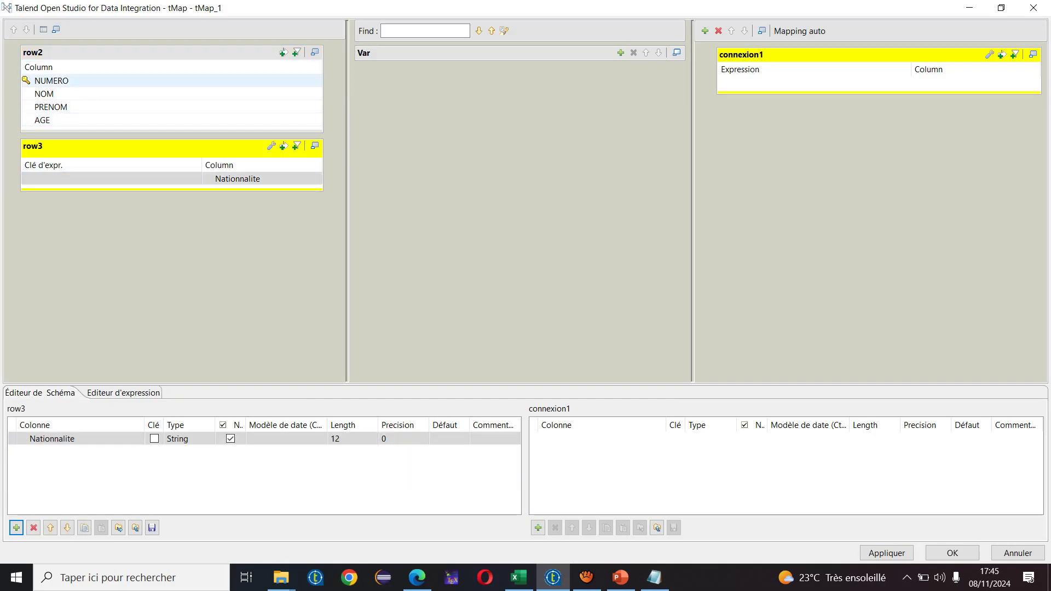
left_click(110, 178)
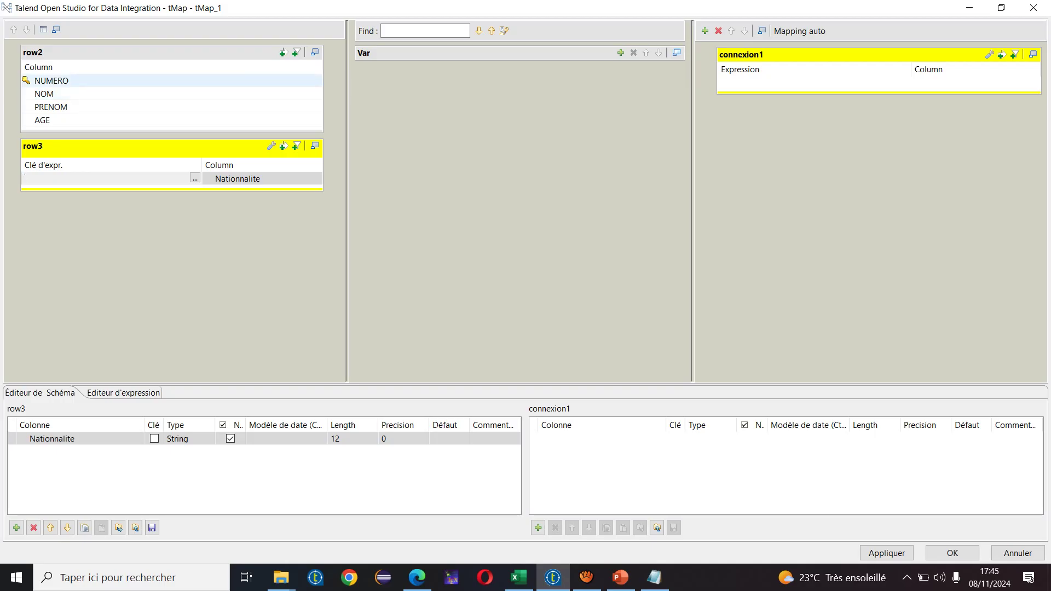
left_click_drag(52, 80, 766, 77)
left_click(43, 94)
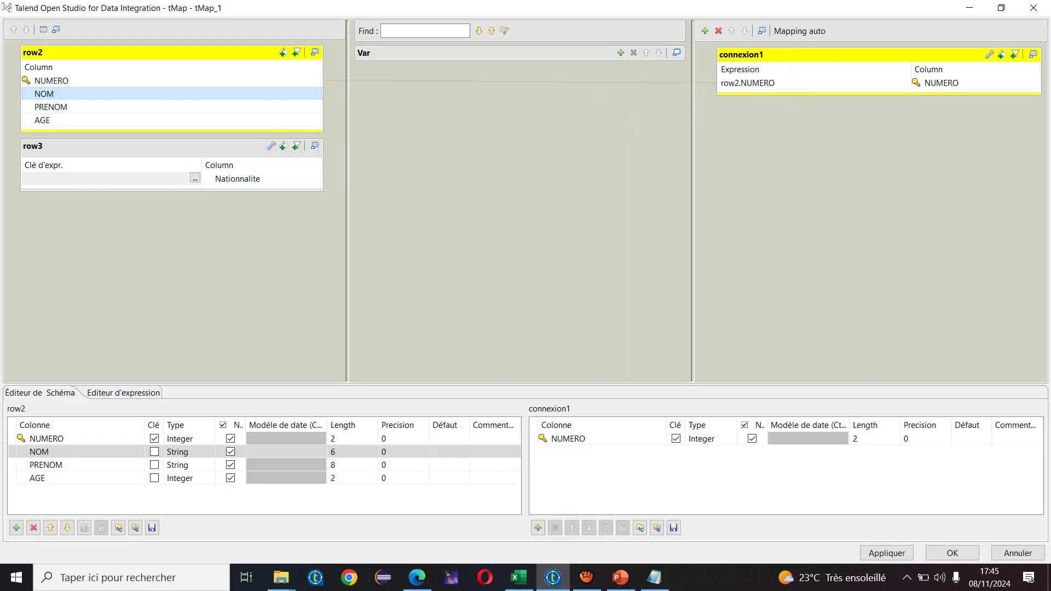
left_click_drag(44, 94, 728, 88)
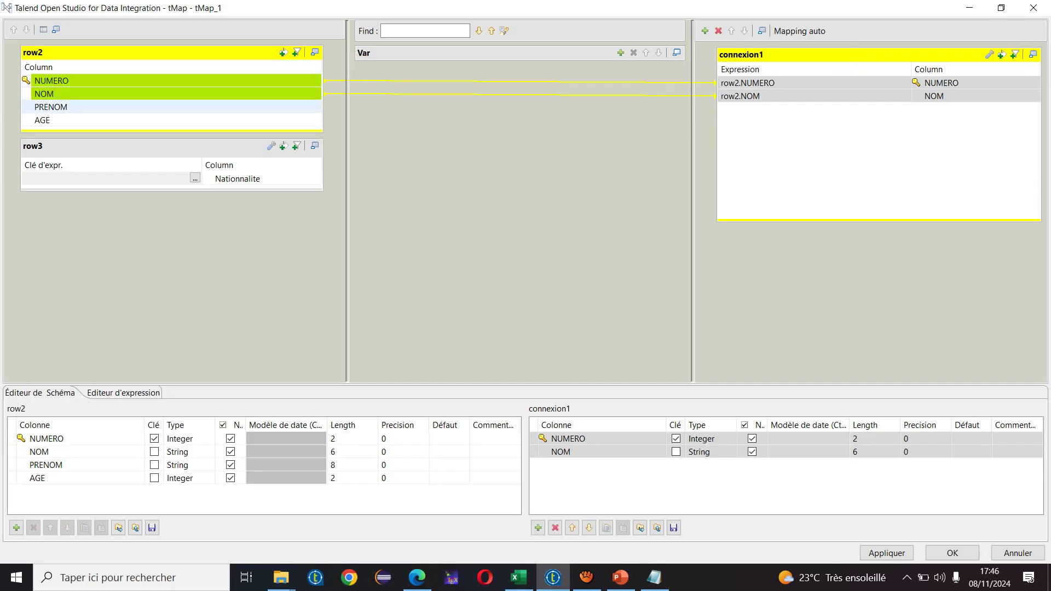
mouse_move(51, 106)
left_mouse_down()
mouse_move(164, 109)
mouse_move(493, 159)
mouse_move(654, 118)
mouse_move(728, 115)
left_mouse_up()
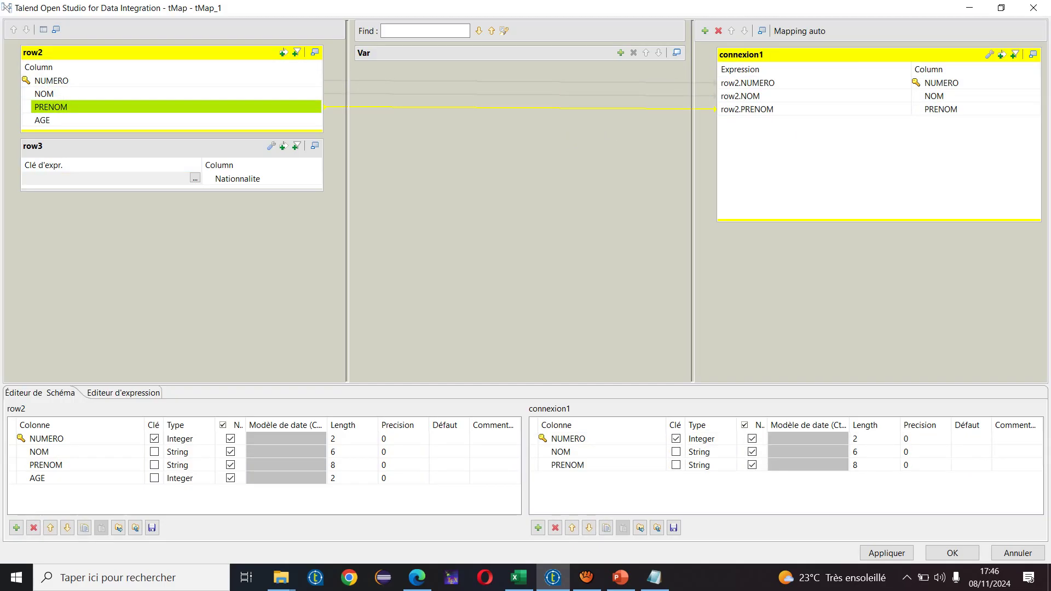
mouse_move(43, 120)
left_mouse_down()
mouse_move(314, 99)
mouse_move(591, 117)
mouse_move(939, 203)
mouse_move(832, 153)
left_mouse_up()
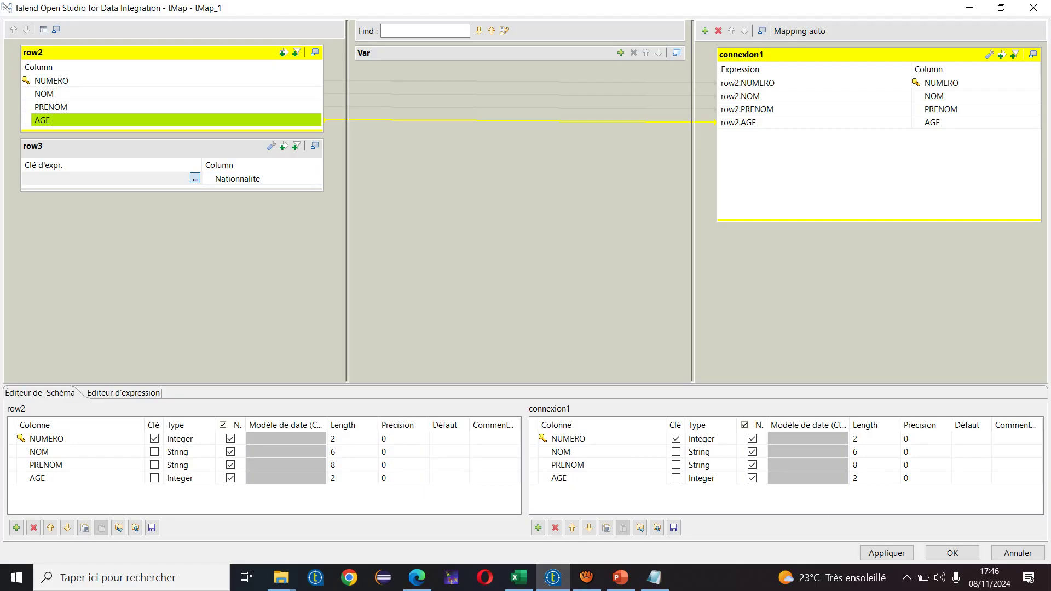
left_click(195, 178)
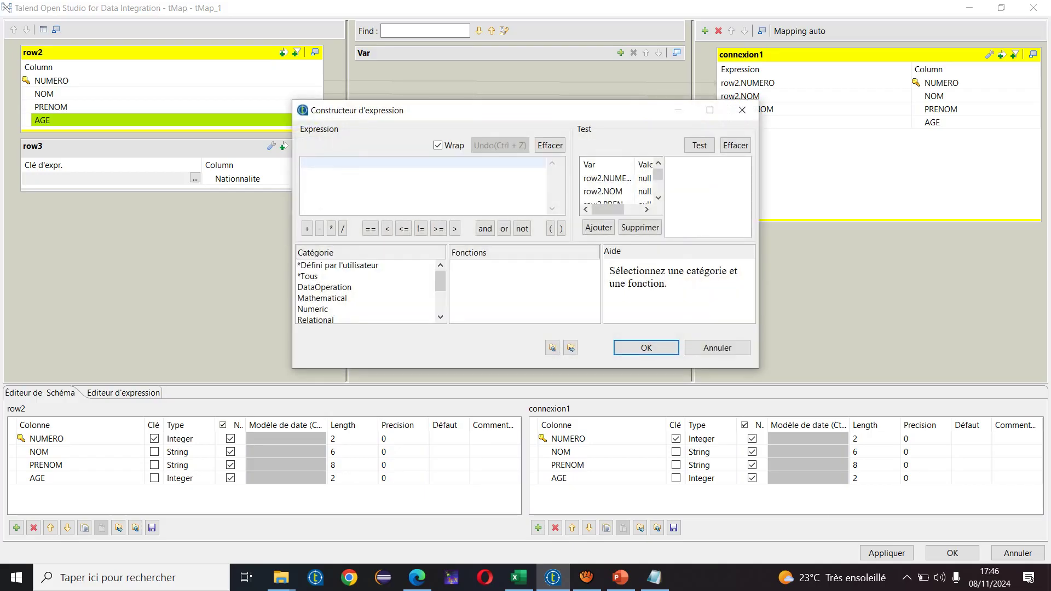
left_click(742, 110)
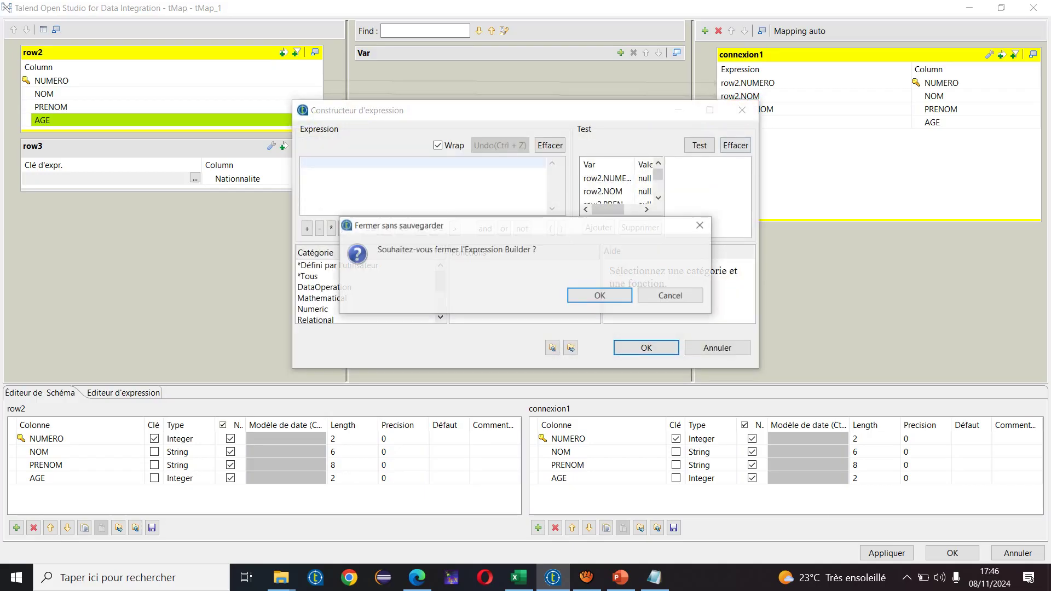
key("Escape")
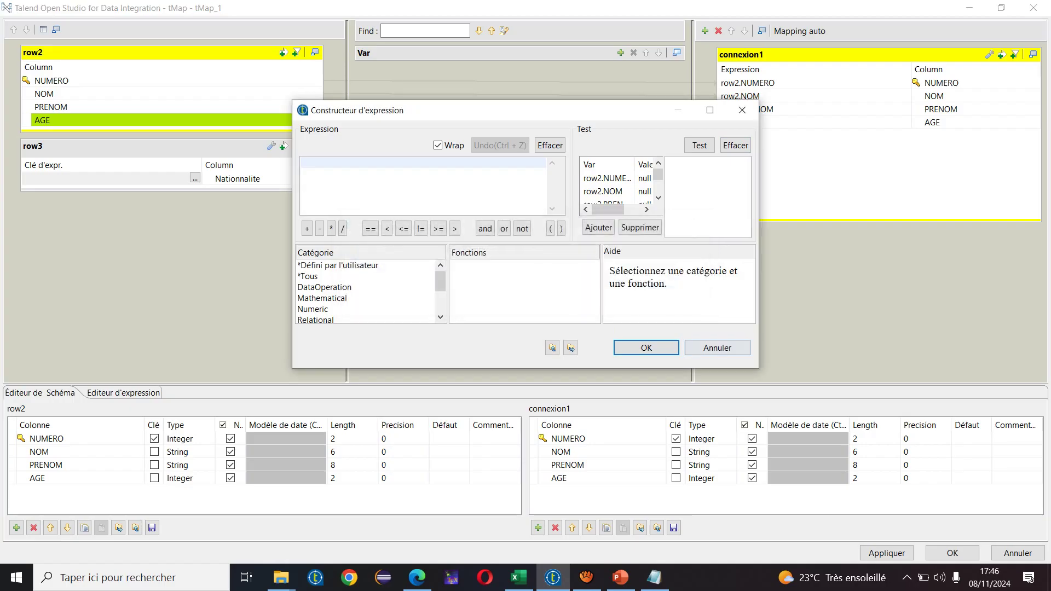
key("Escape")
key("Left")
key("Return")
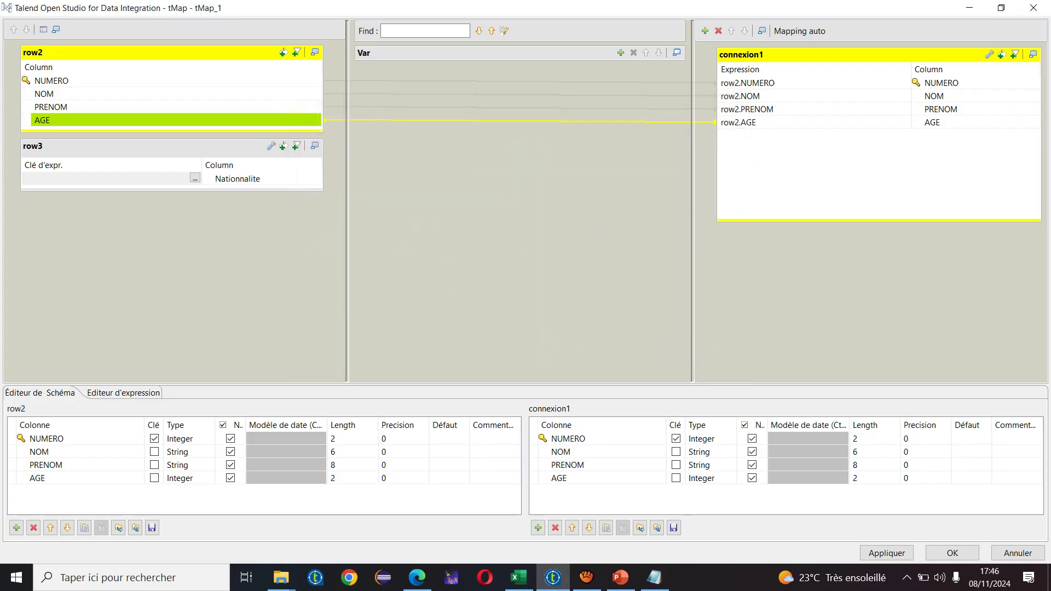
Map row3's Nationnalite column to connexion1, then accept the mapping and propagate the changes
left_click_drag(582, 182, 757, 131)
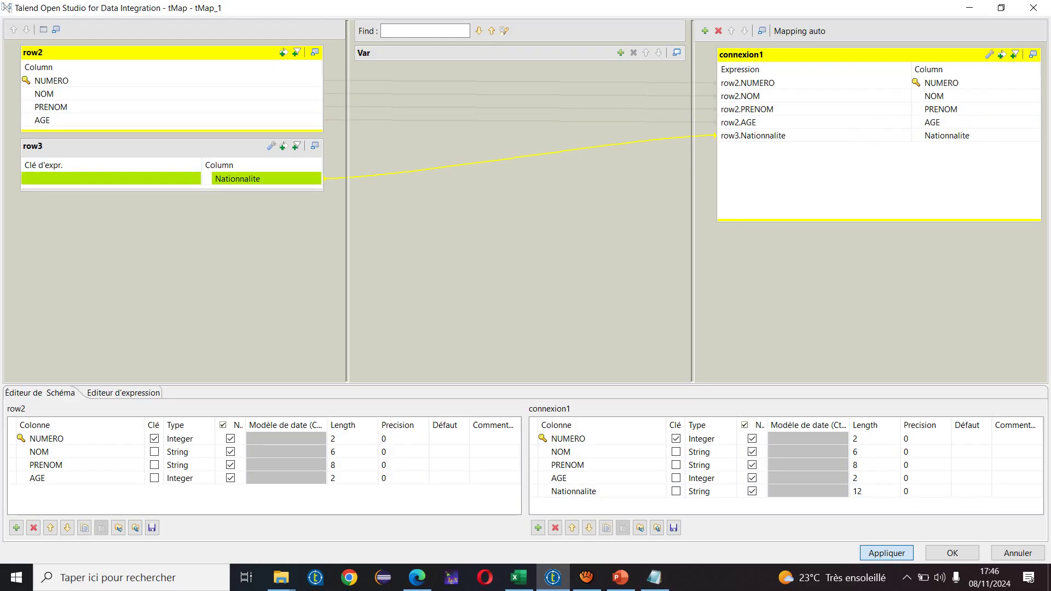
left_click(953, 553)
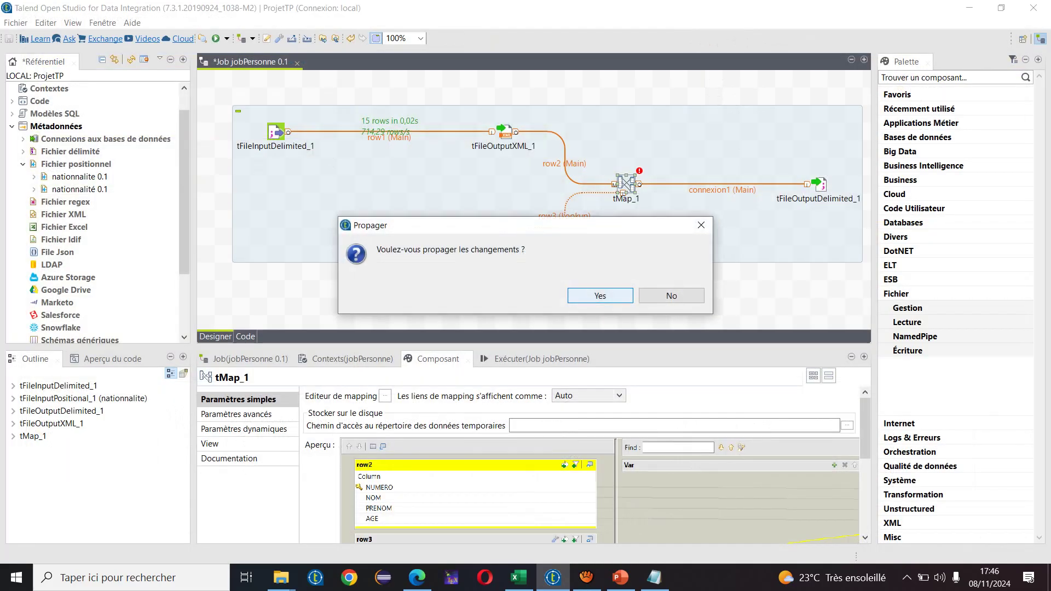
left_click(600, 295)
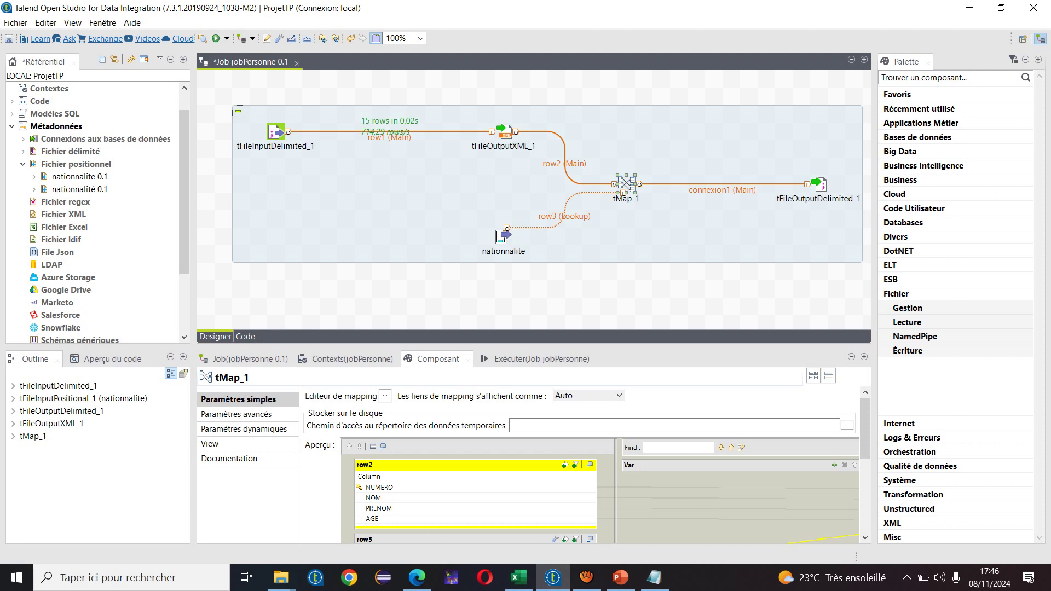
scroll(603, 489, "down", 1)
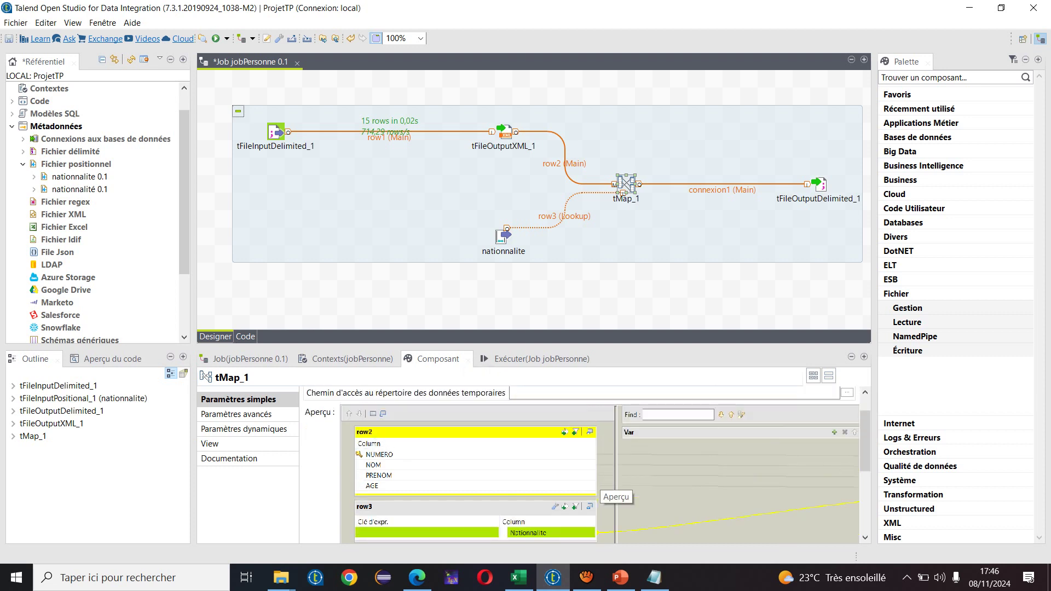
scroll(602, 489, "down", 1)
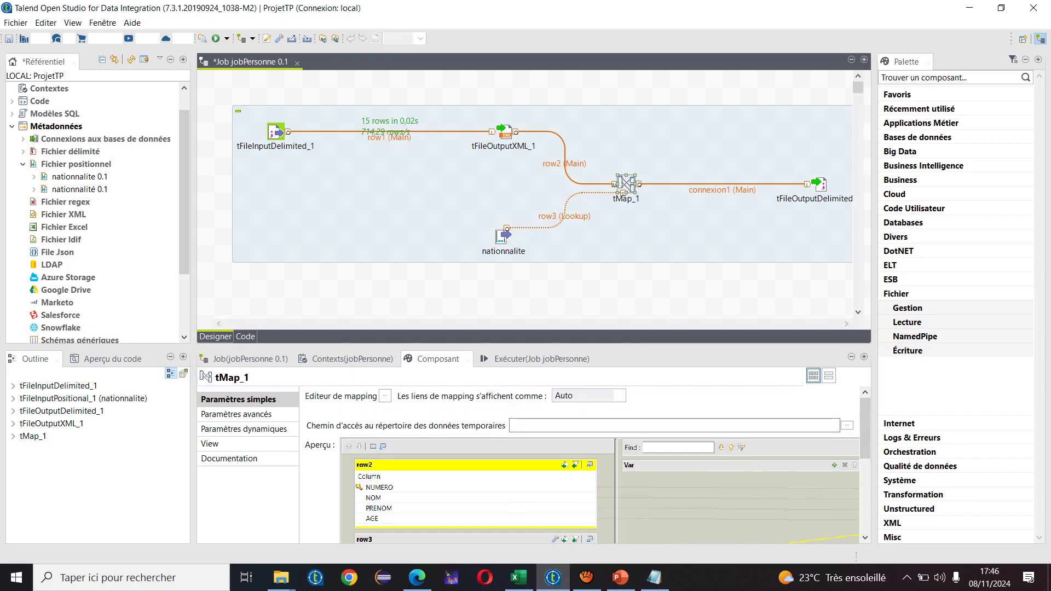
key("ctrl+Page_Down")
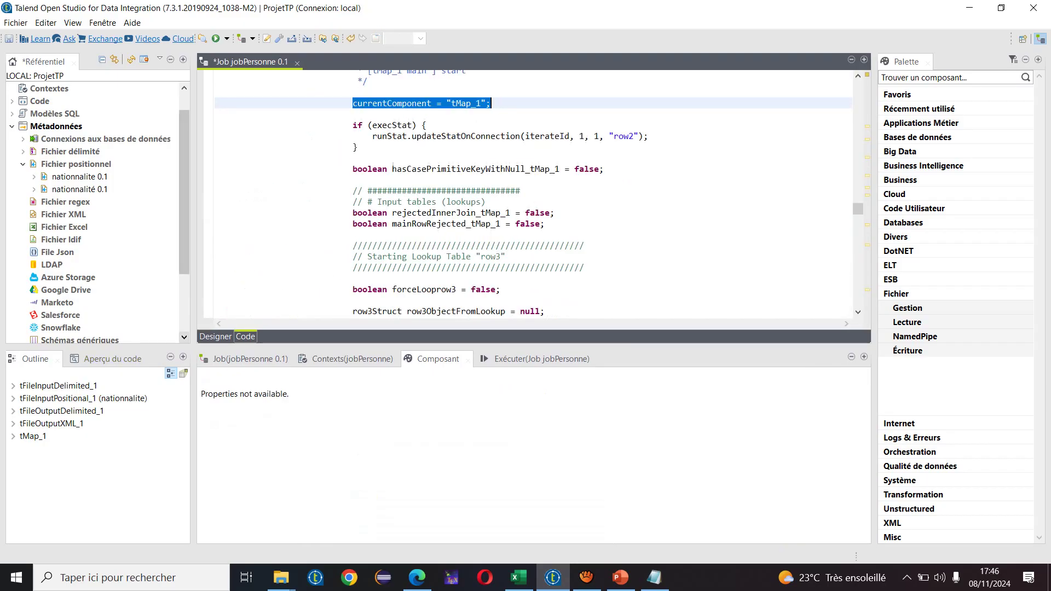
key("ctrl+Page_Up")
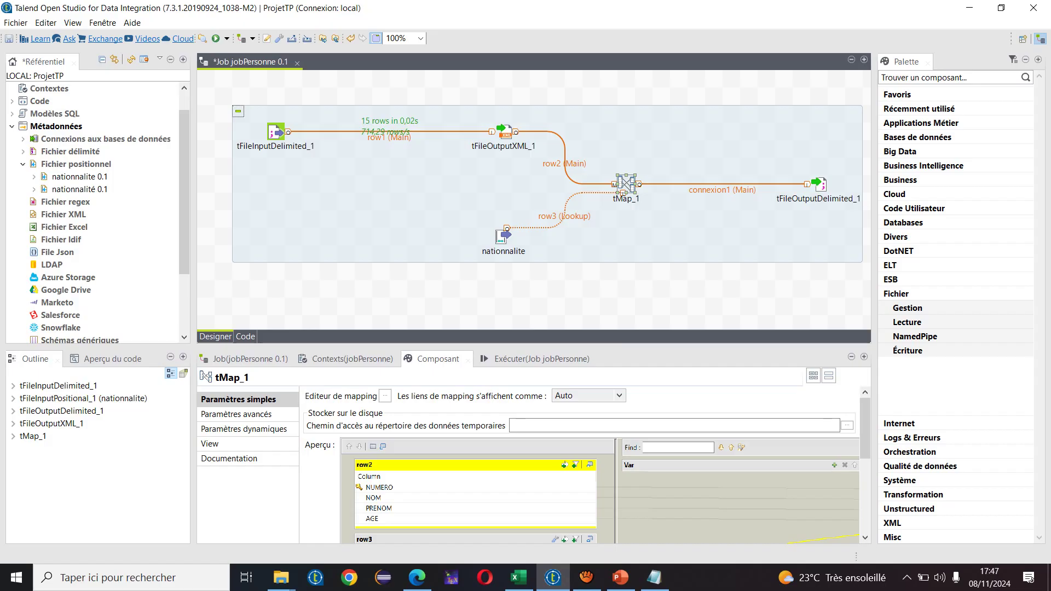
Save the jobPersonne job and run it
key("ctrl+s")
left_click(383, 230)
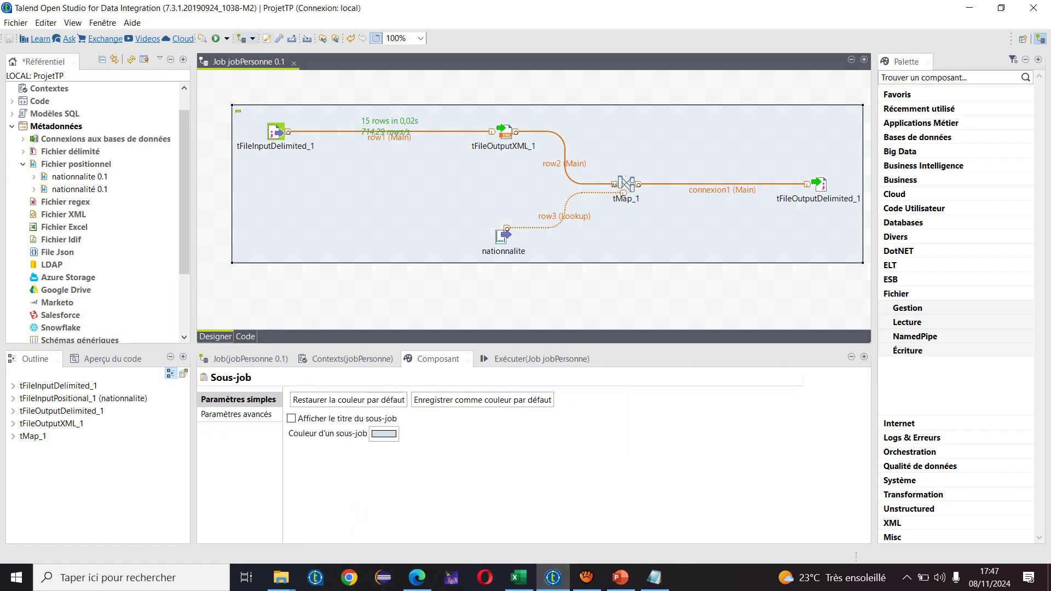
left_click(216, 38)
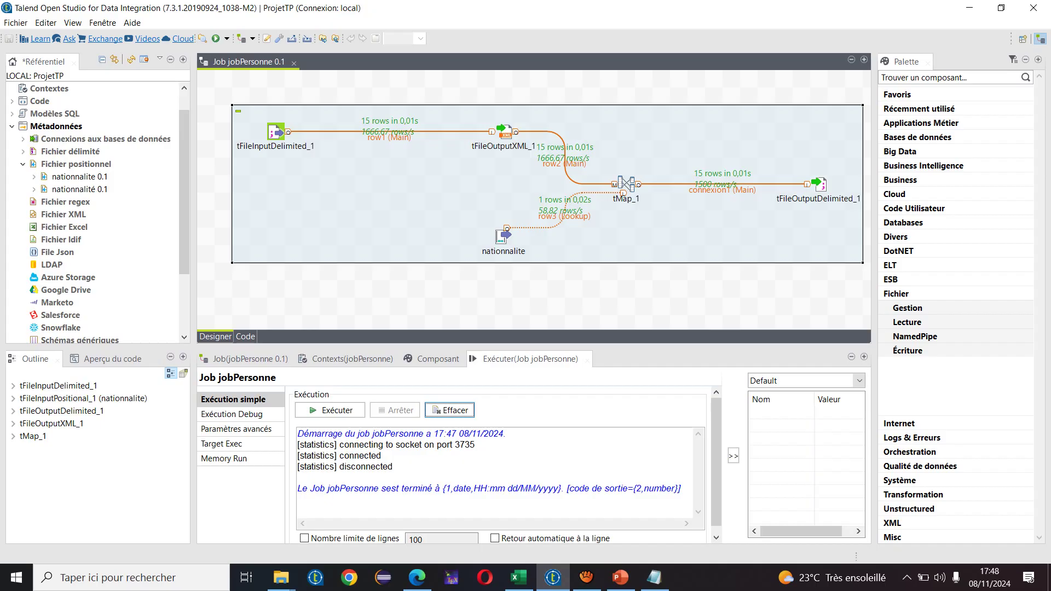
Open outputtMap from the Atelier Talend folder in Excel, check the person rows with their nationality column, and close it
mouse_move(281, 578)
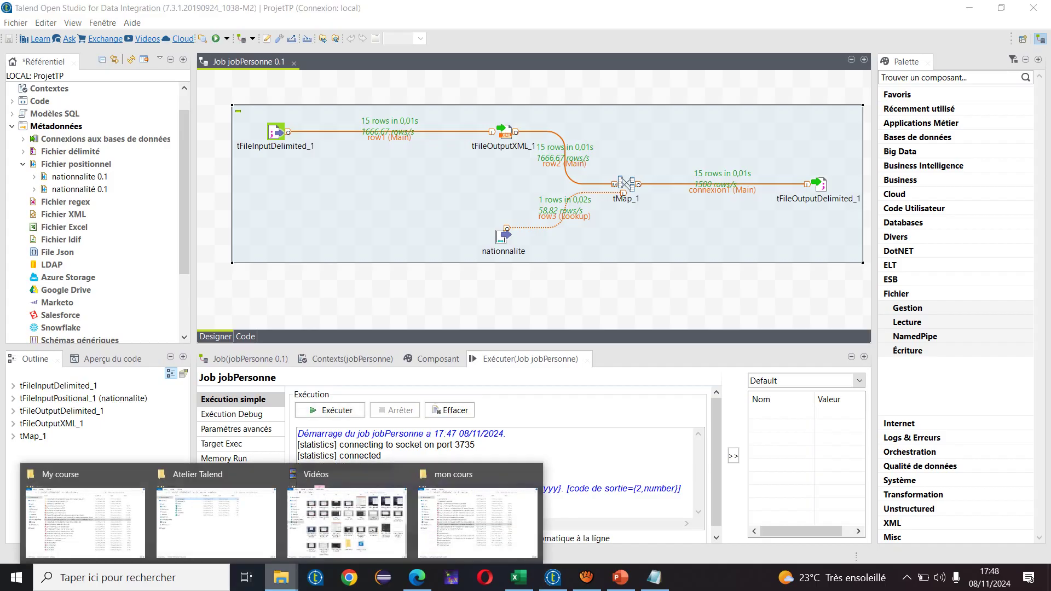
left_click(216, 518)
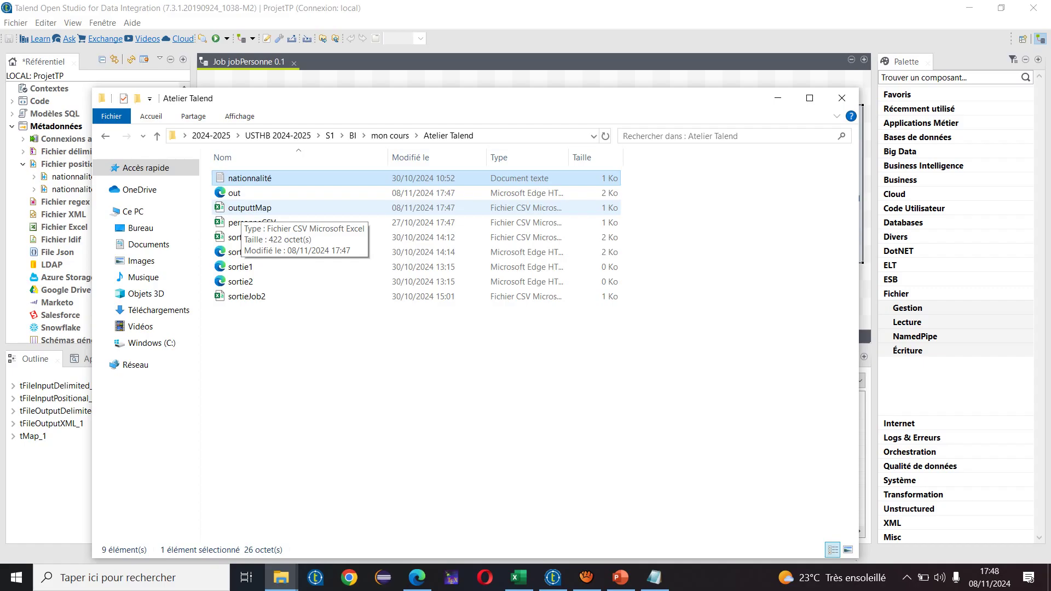
double_click(249, 208)
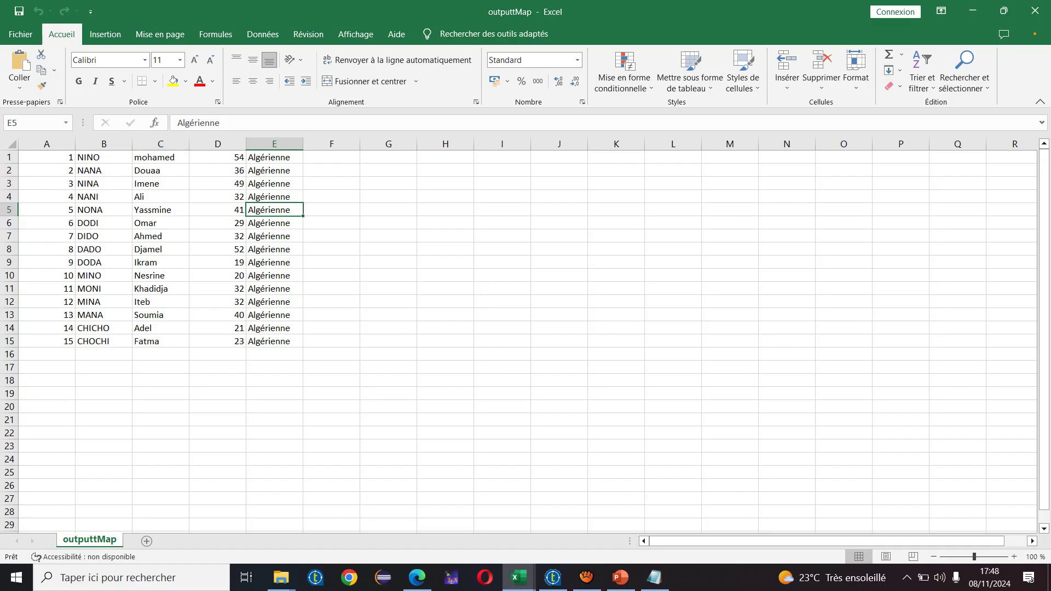
scroll(518, 339, "down", 1)
scroll(518, 339, "up", 1)
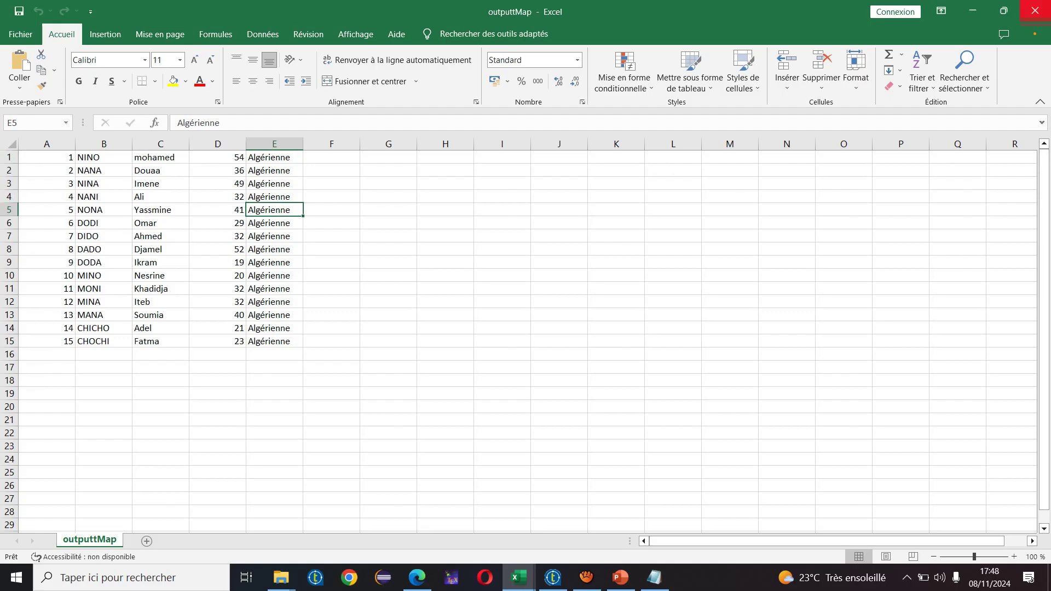
key("alt+Tab")
left_click(1034, 11)
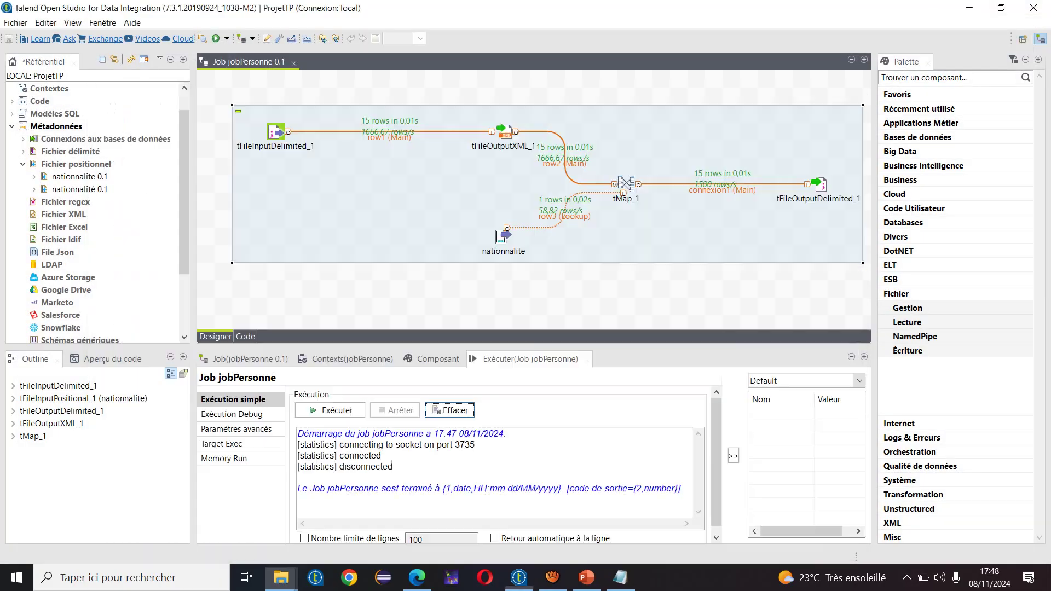
Enable the header row (Inclure l'en-tête) for tFileOutputDelimited_1, then save and run the jobPersonne job
left_click(777, 98)
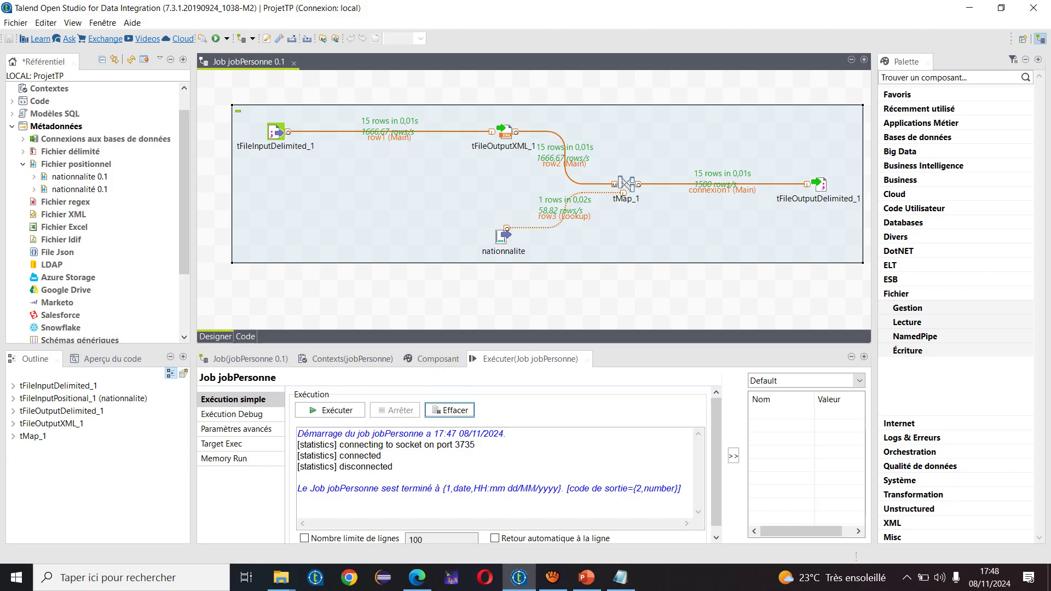
left_click(626, 184)
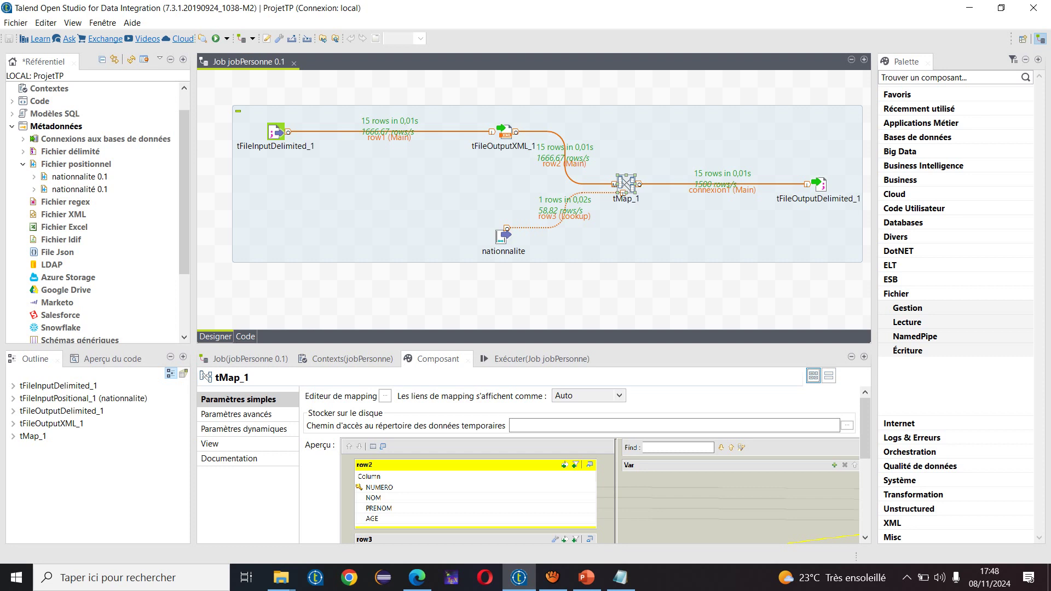
left_click(818, 184)
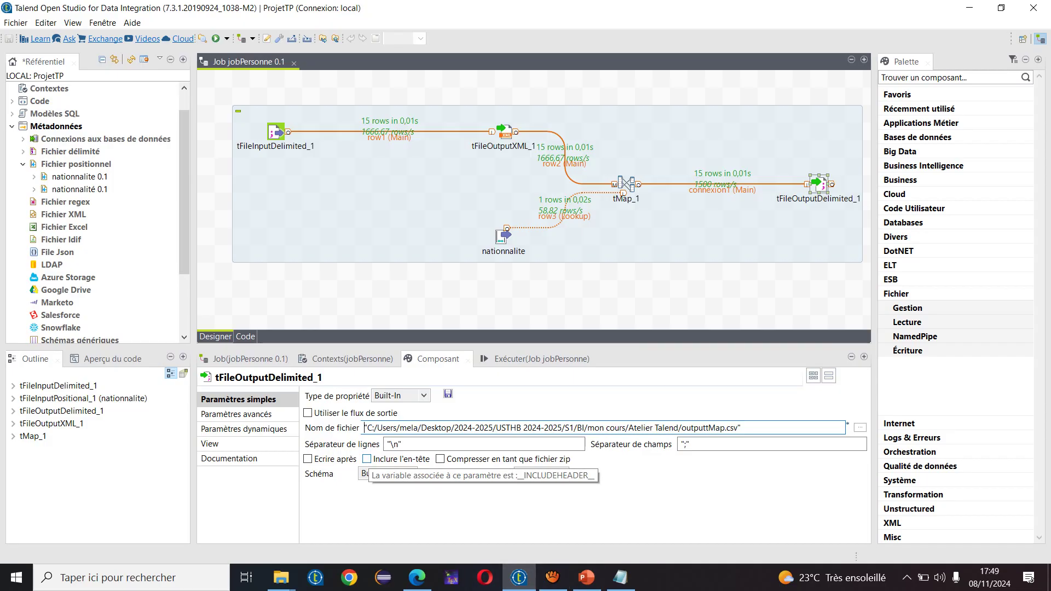
left_click(367, 459)
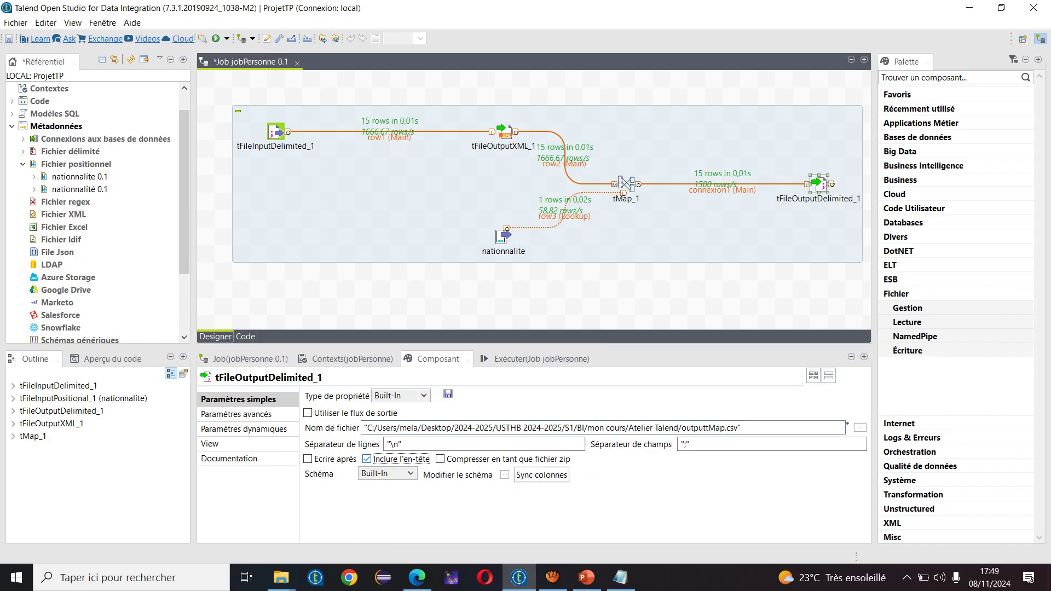
key("ctrl+s")
key("F6")
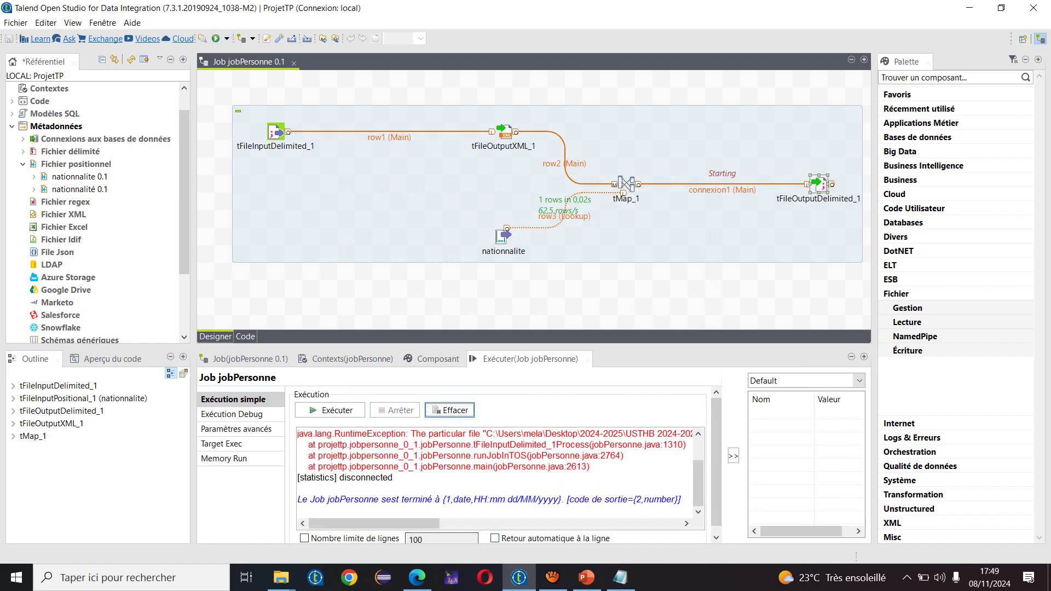
Delete the existing outputtMap file from the Atelier Talend folder and run jobPersonne again
mouse_move(280, 577)
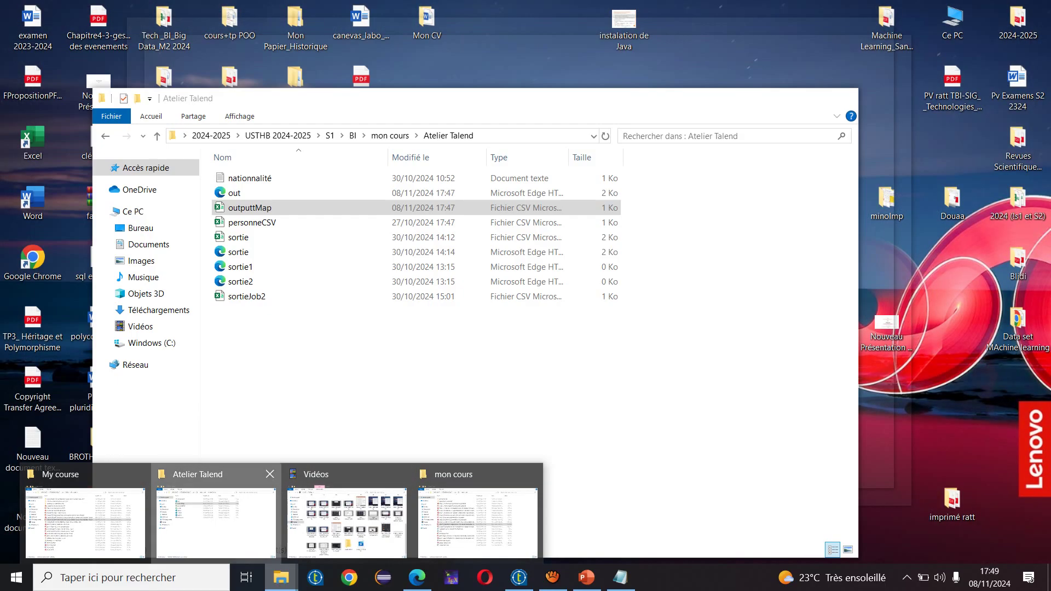
left_click(216, 520)
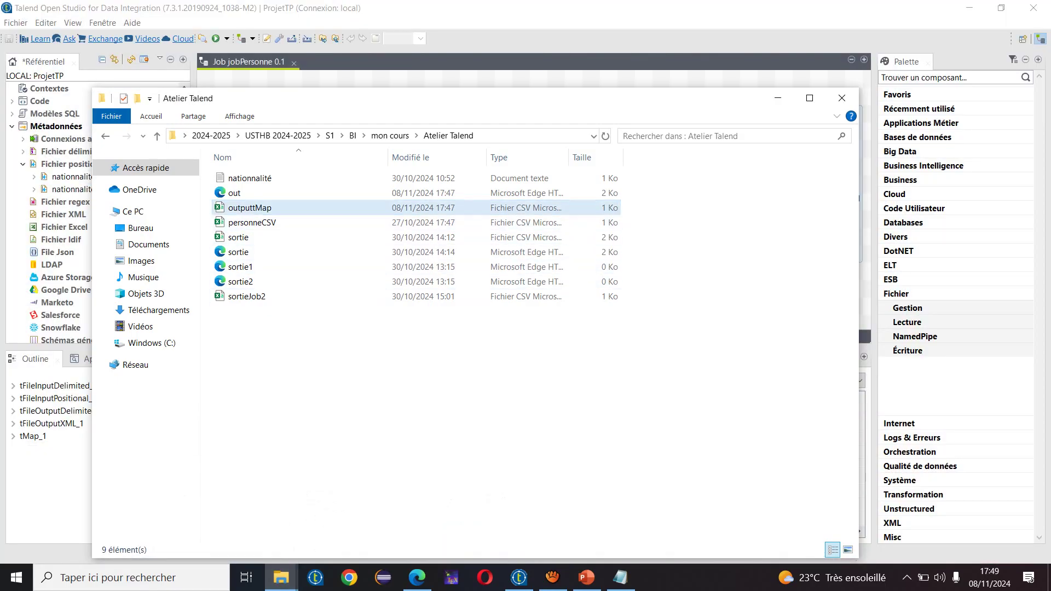
left_click(250, 207)
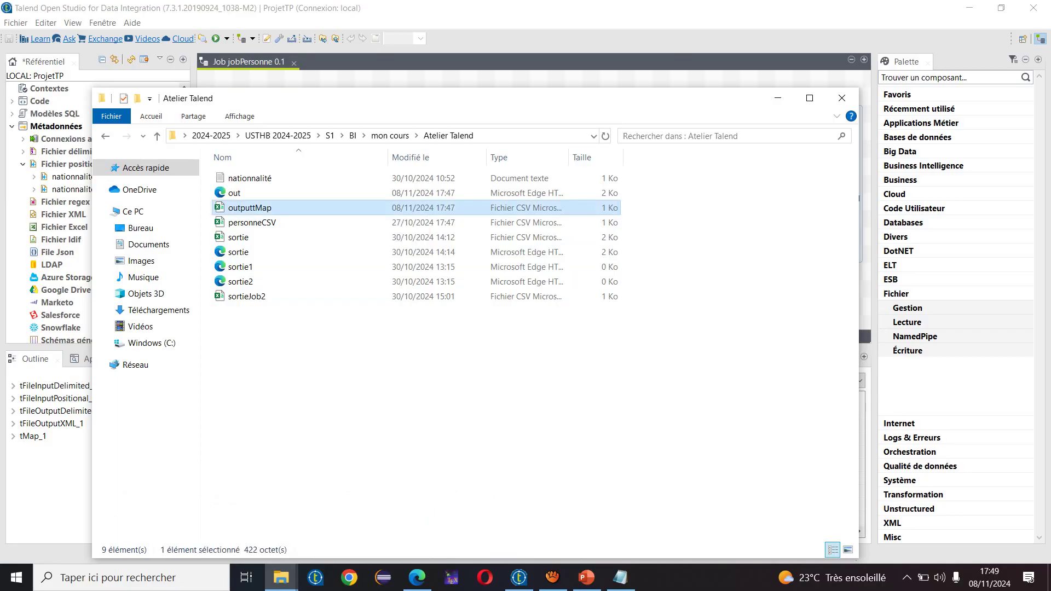
key("Delete")
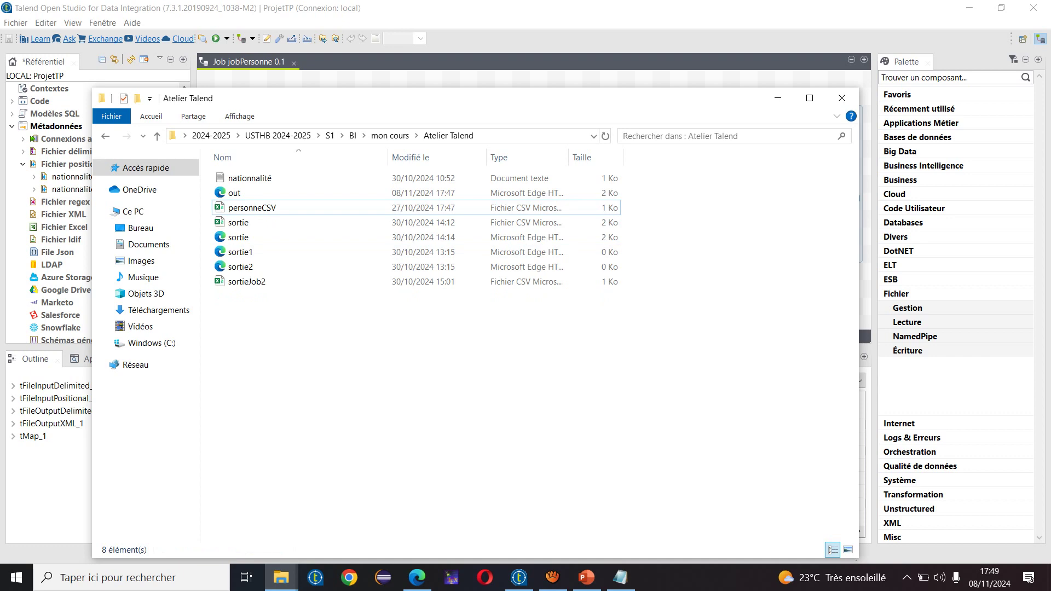
left_click(777, 98)
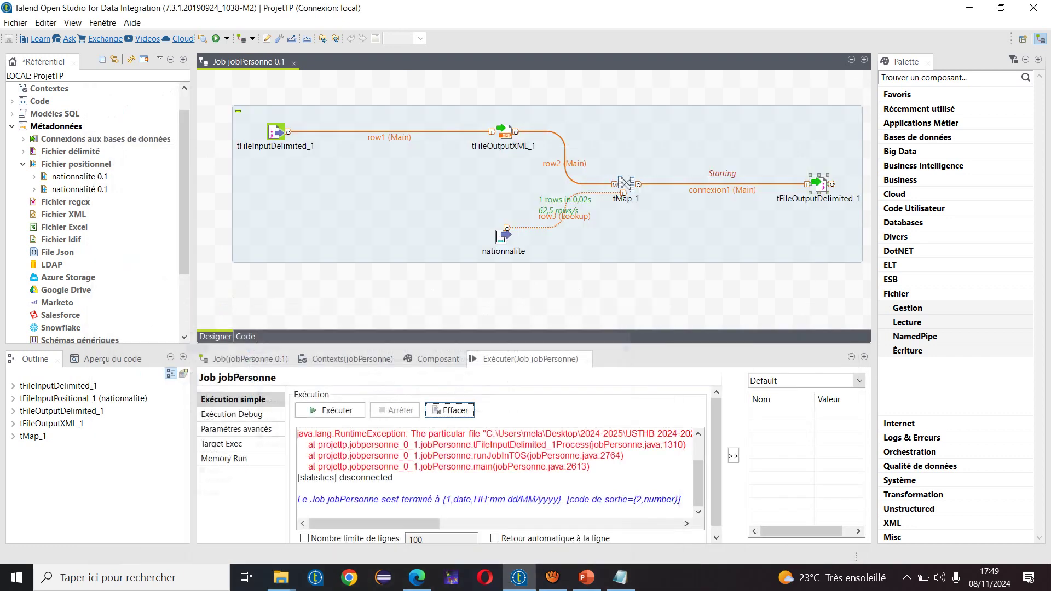
key("F6")
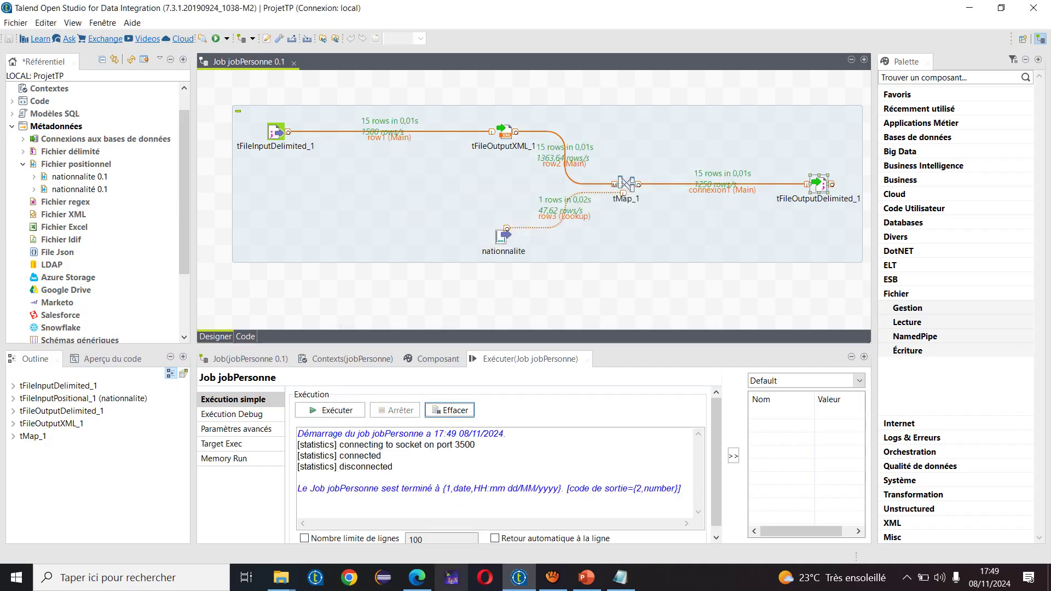
Open the regenerated outputtMap from the Atelier Talend folder in Excel, check its header row, and return to the job
mouse_move(281, 577)
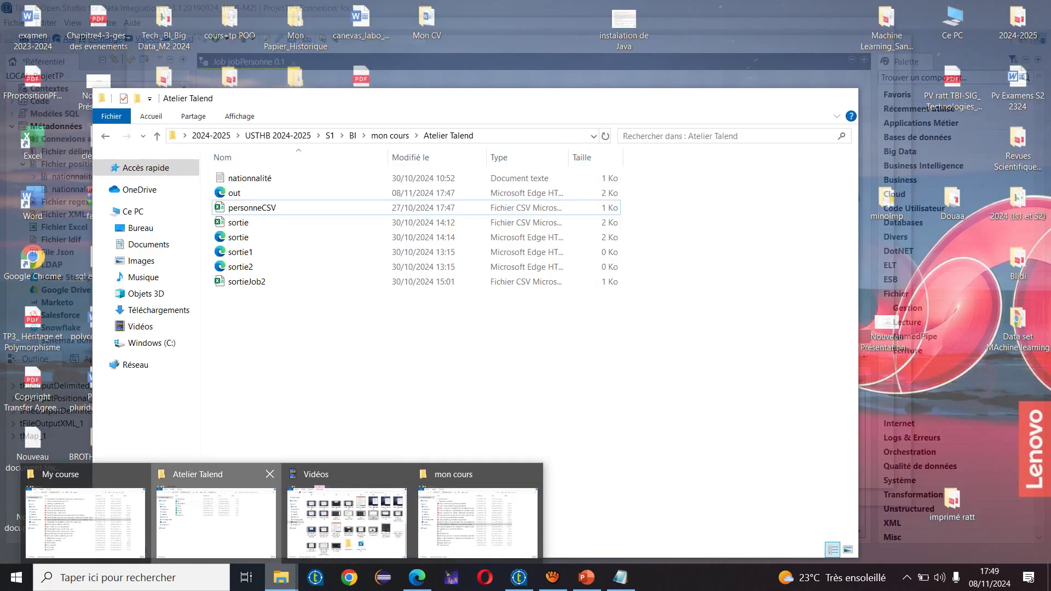
left_click(214, 525)
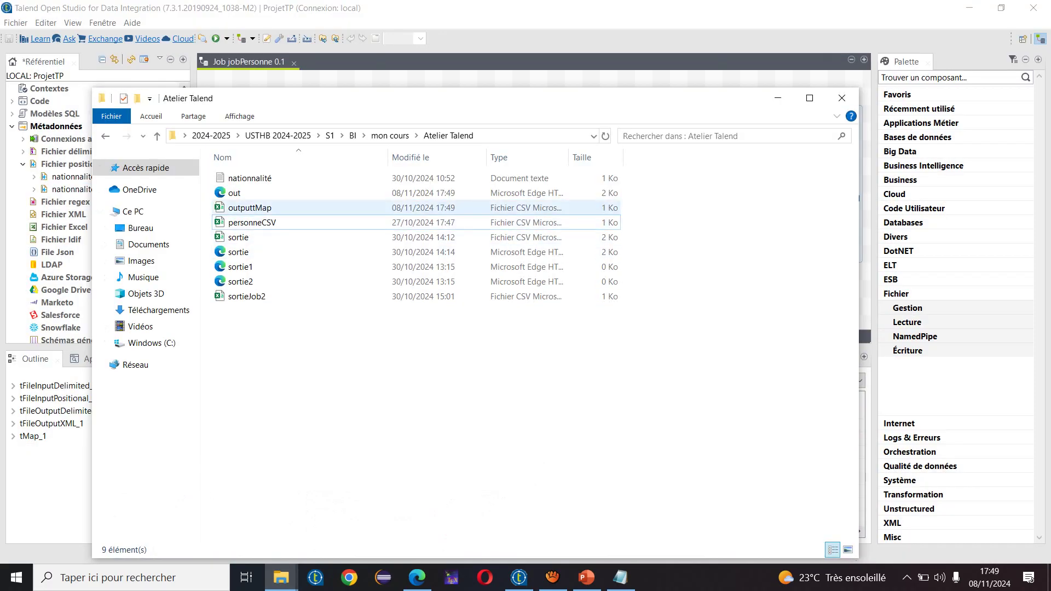
double_click(250, 207)
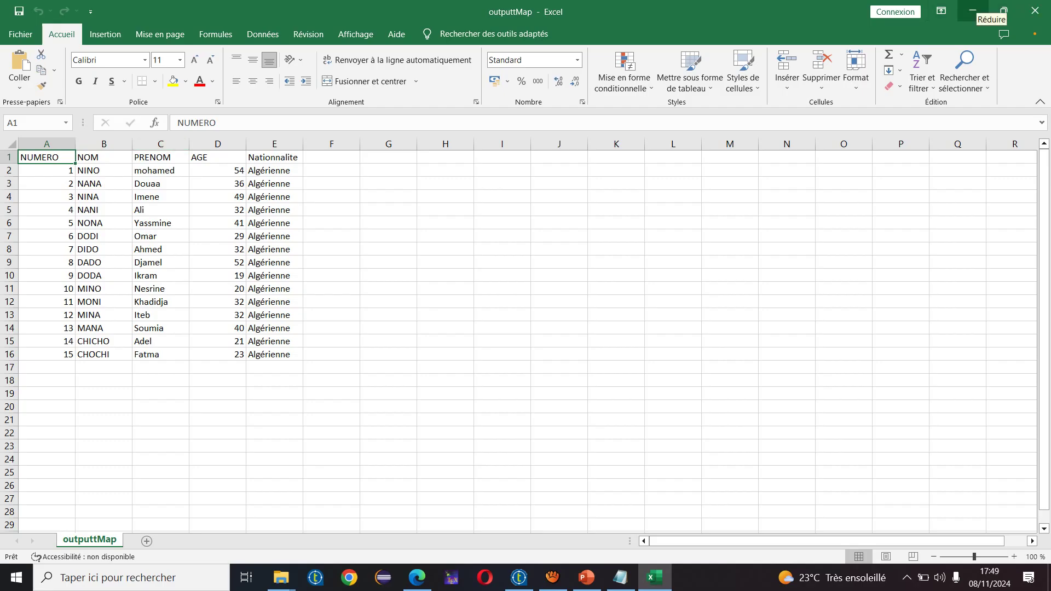
left_click(972, 11)
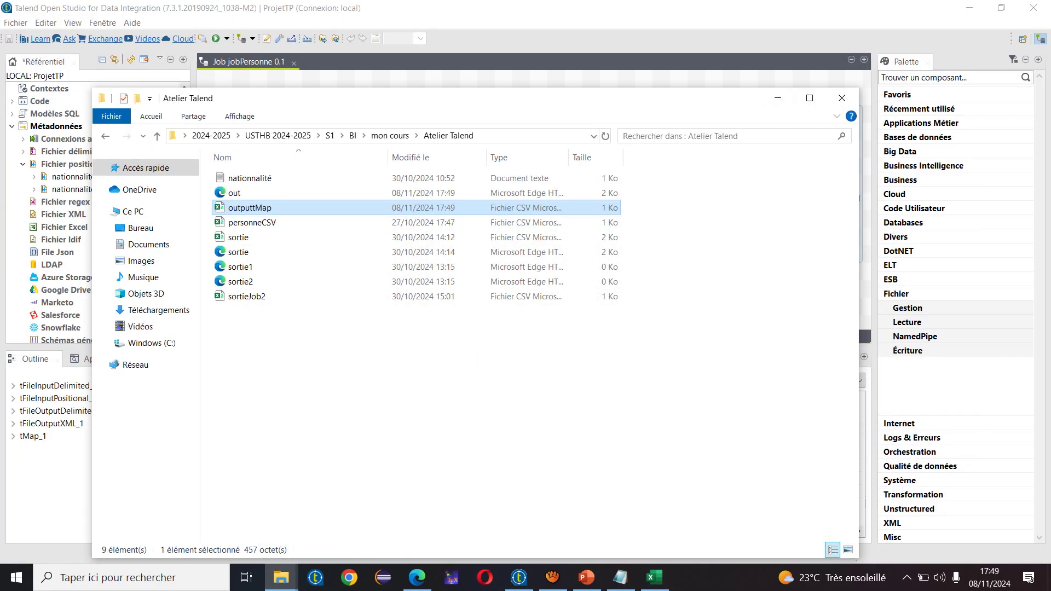
left_click(778, 98)
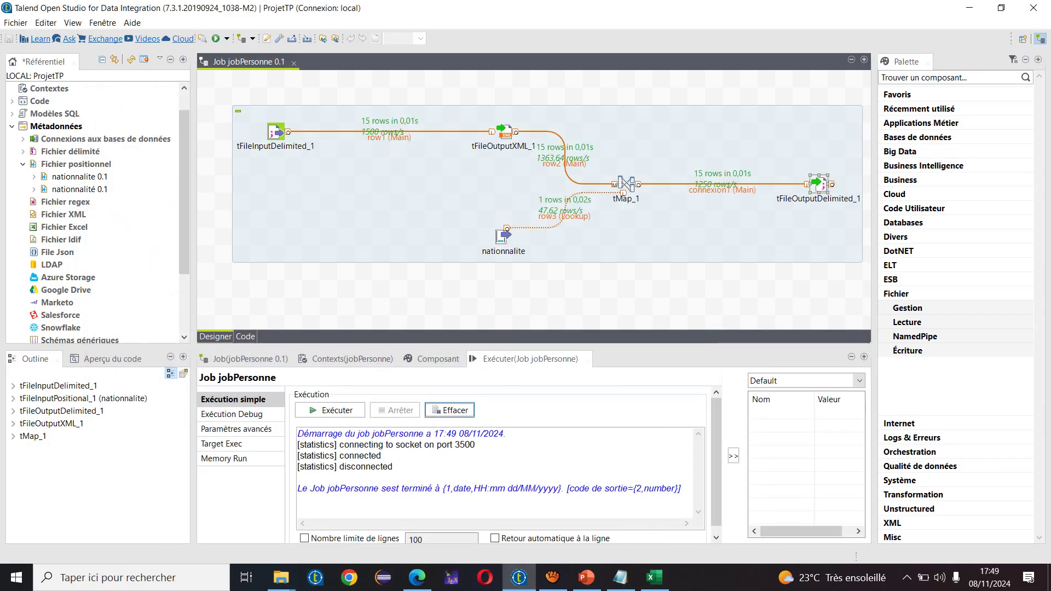
left_click(552, 578)
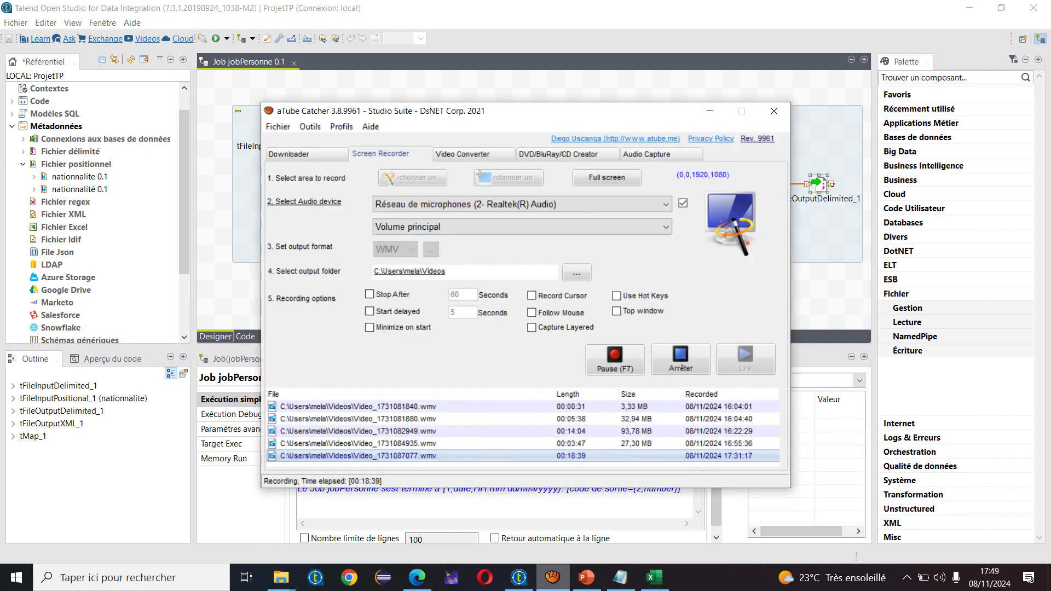